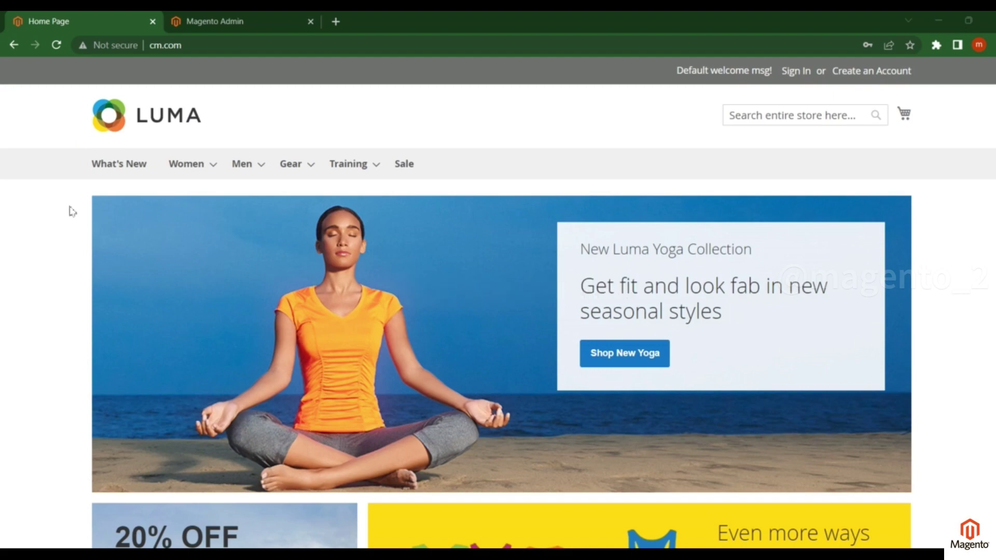
Step: Add the Radiant Tee from Hot Sellers to the cart in size XS and Blue
scroll(72, 212, down, 20)
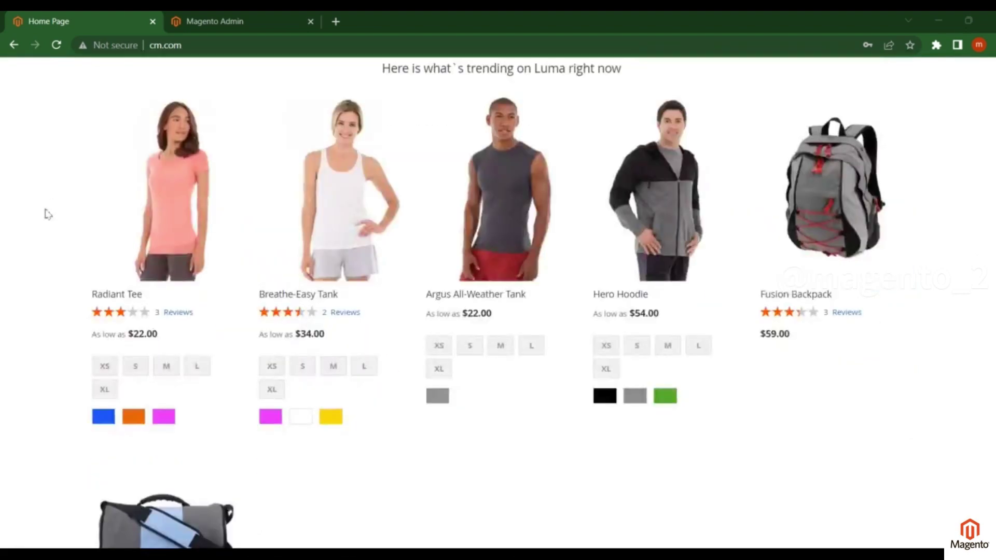
mouse_move(228, 330)
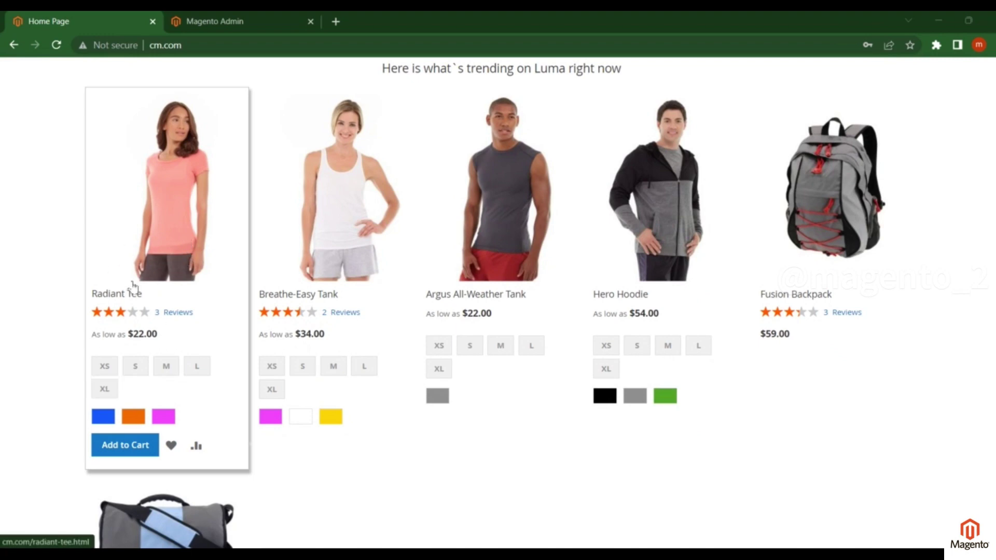
click(105, 366)
click(103, 416)
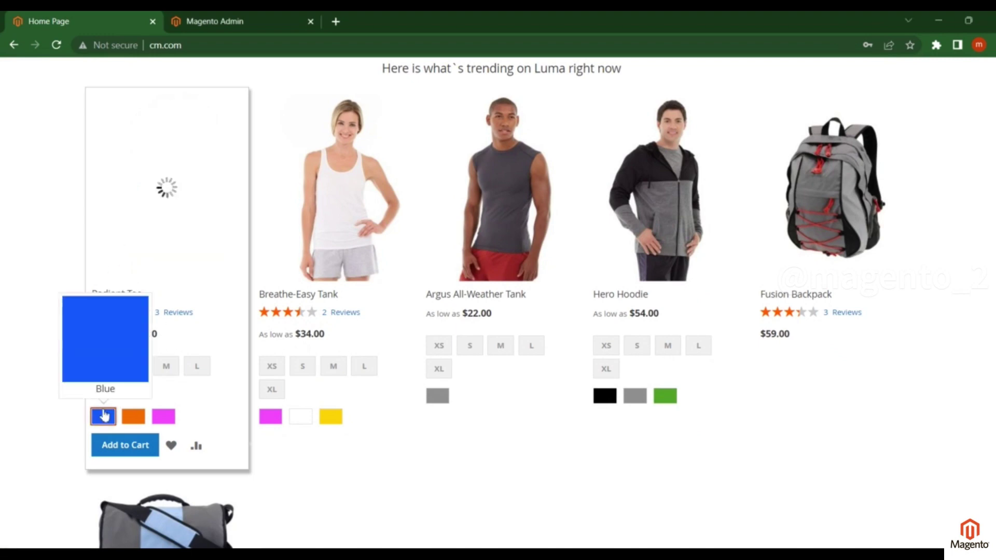
click(138, 445)
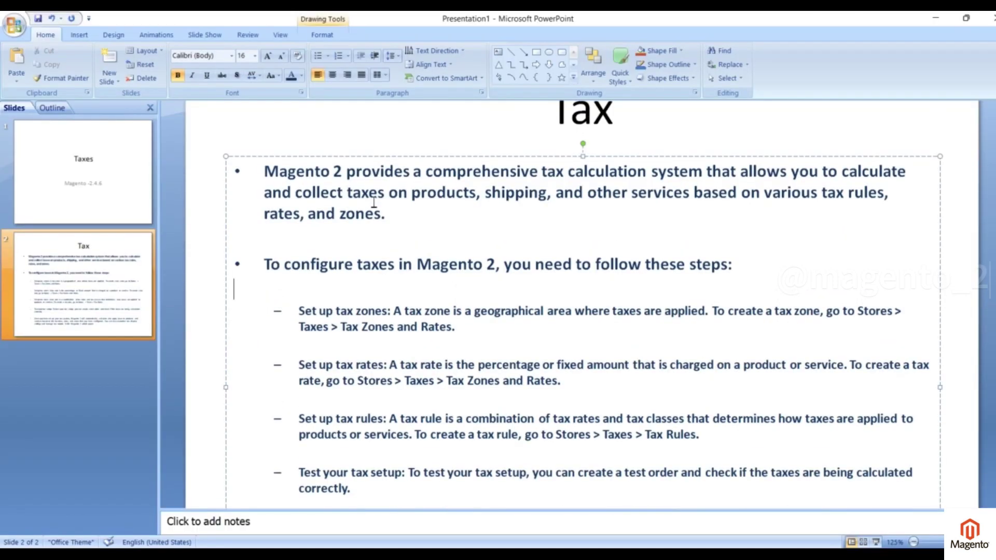
scroll(378, 203, up, 1)
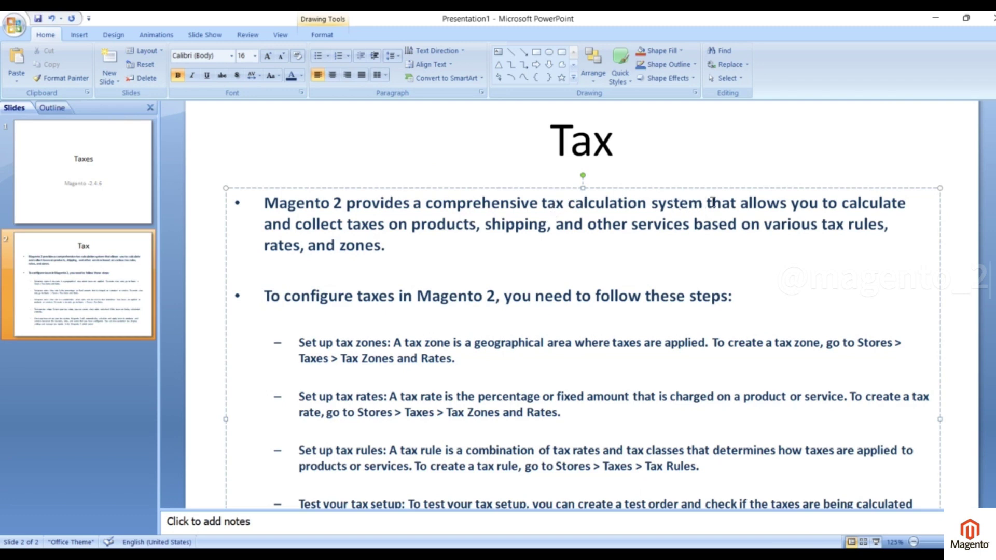
drag(413, 224, 476, 224)
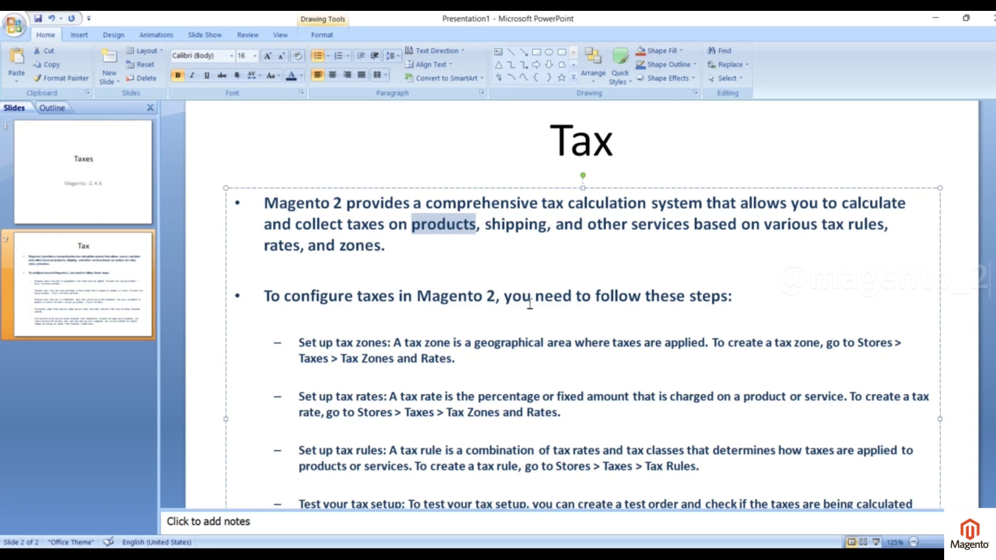
scroll(333, 254, down, 3)
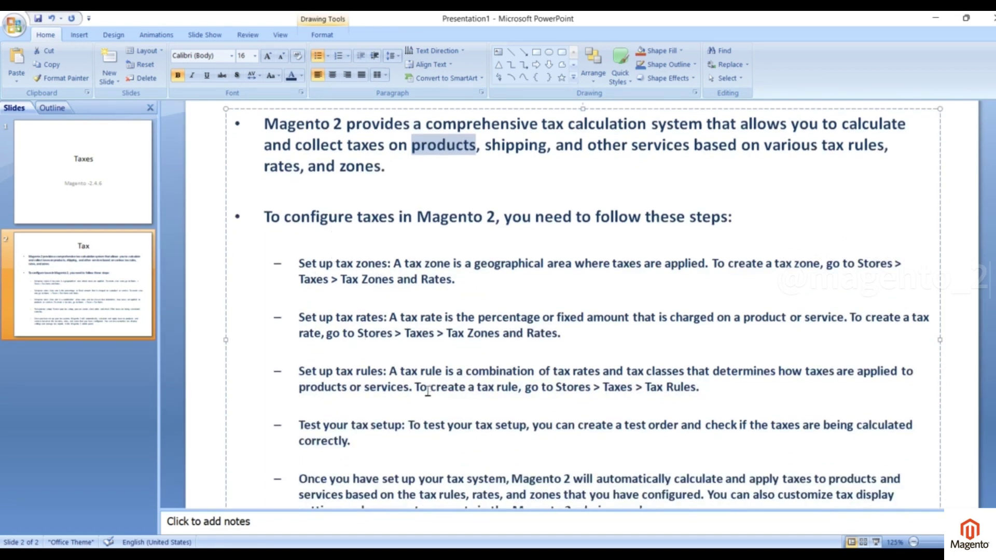
scroll(425, 391, down, 2)
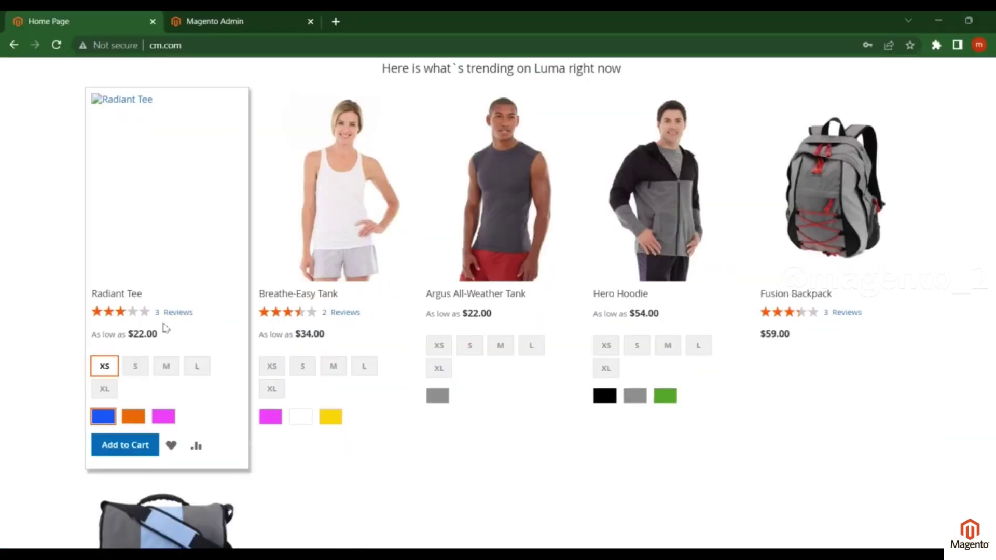
Step: Add the Radiant Tee and open the full shopping cart, noting its 22.00 price
click(147, 449)
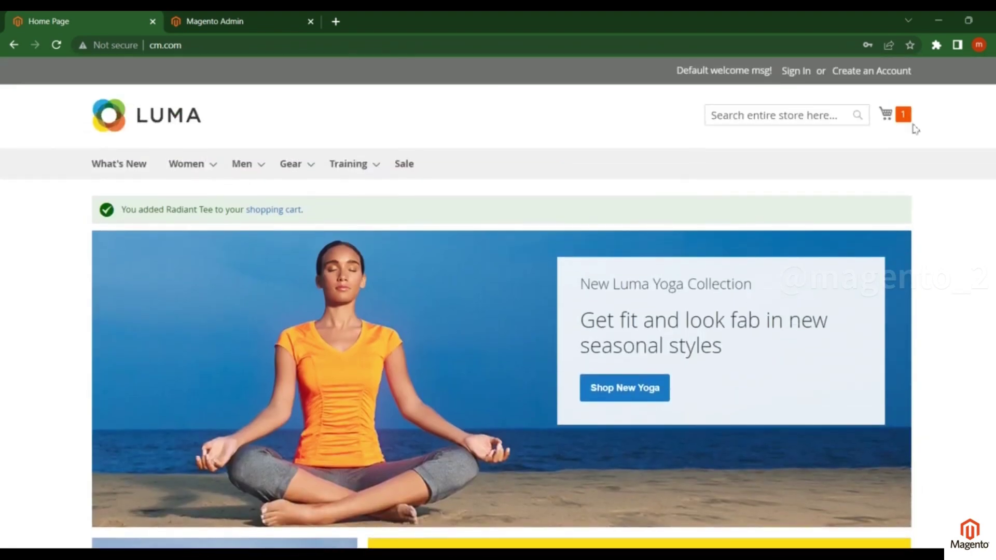
click(888, 115)
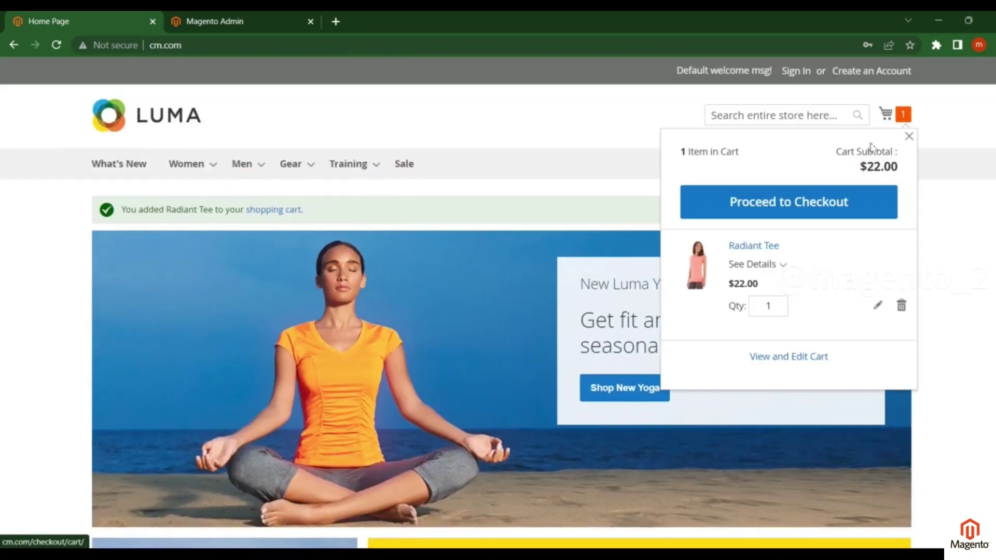
click(791, 358)
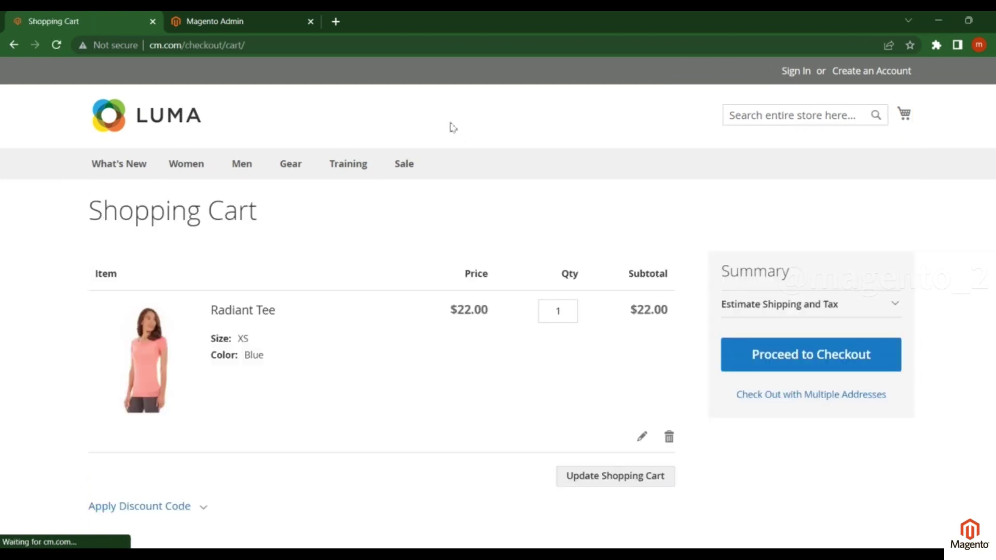
scroll(462, 175, down, 5)
scroll(473, 326, up, 3)
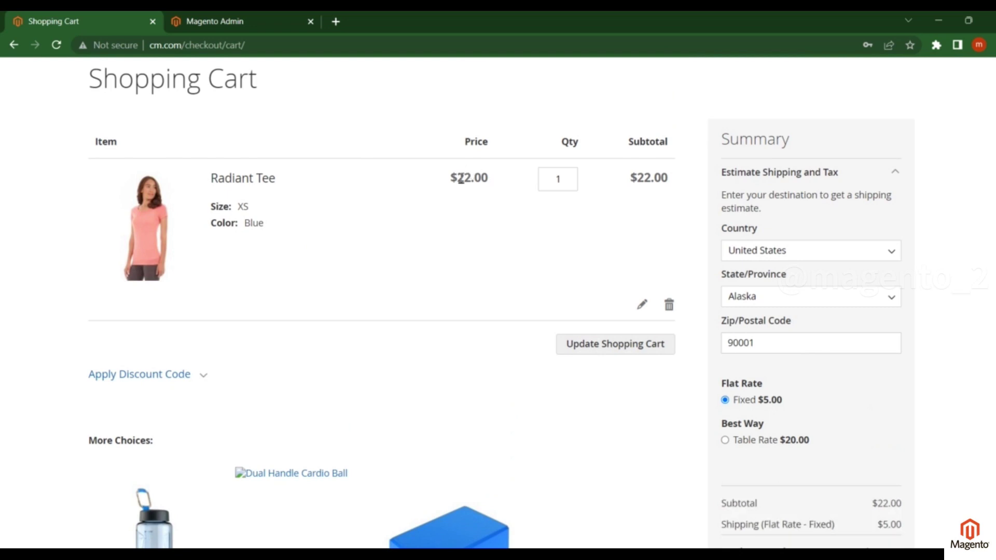
drag(461, 179, 490, 181)
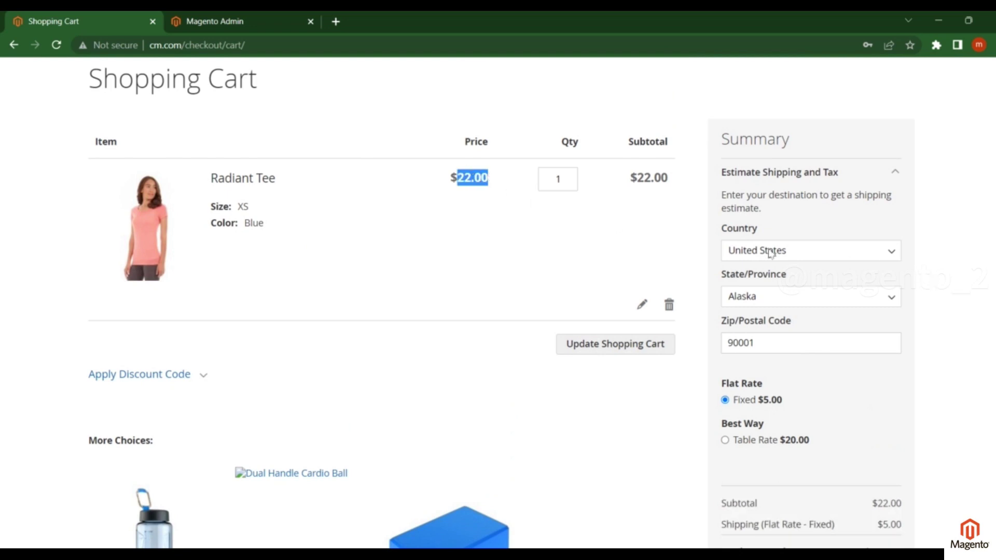
Step: Set the estimate destination state to California and choose the $15.00 Table Rate shipping
click(761, 296)
click(758, 299)
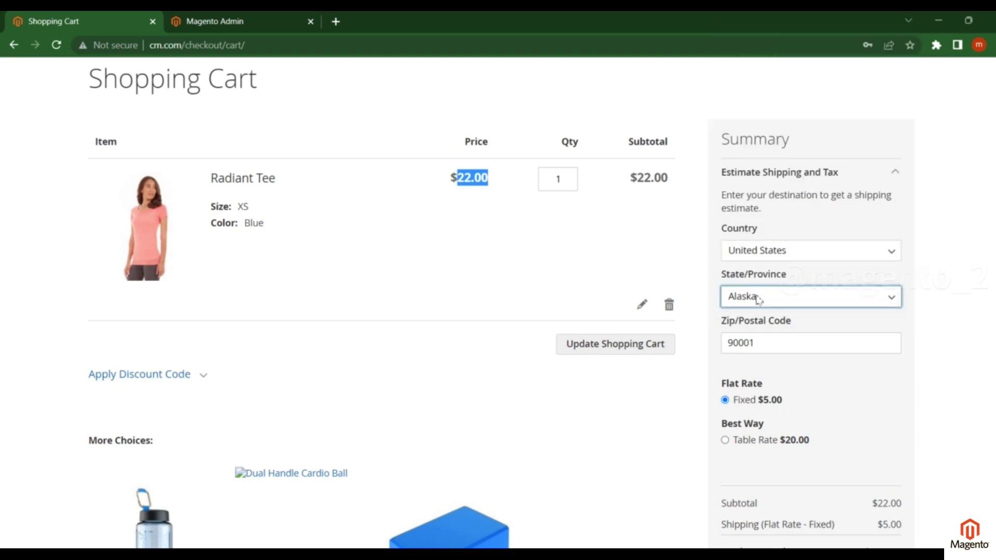
click(758, 299)
key(c)
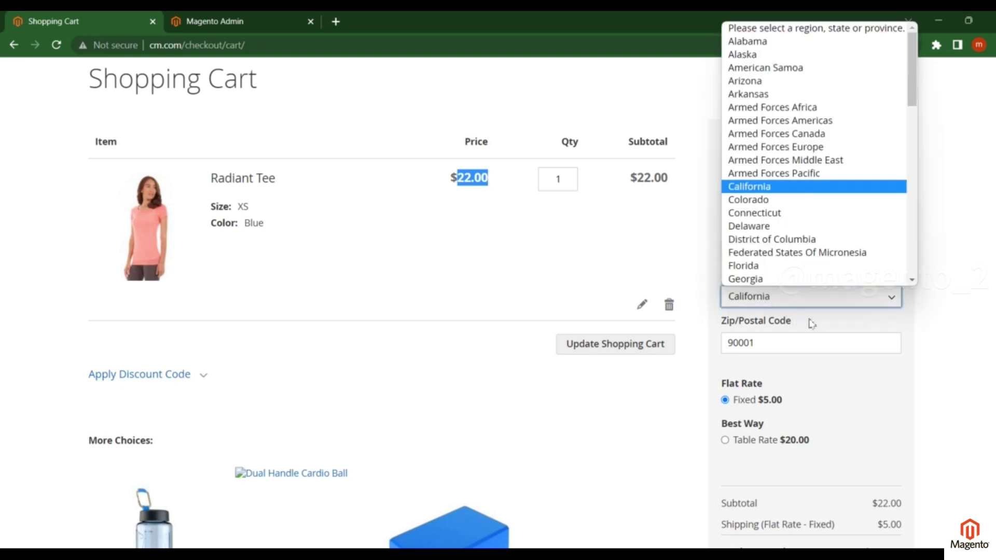
key(Return)
click(775, 343)
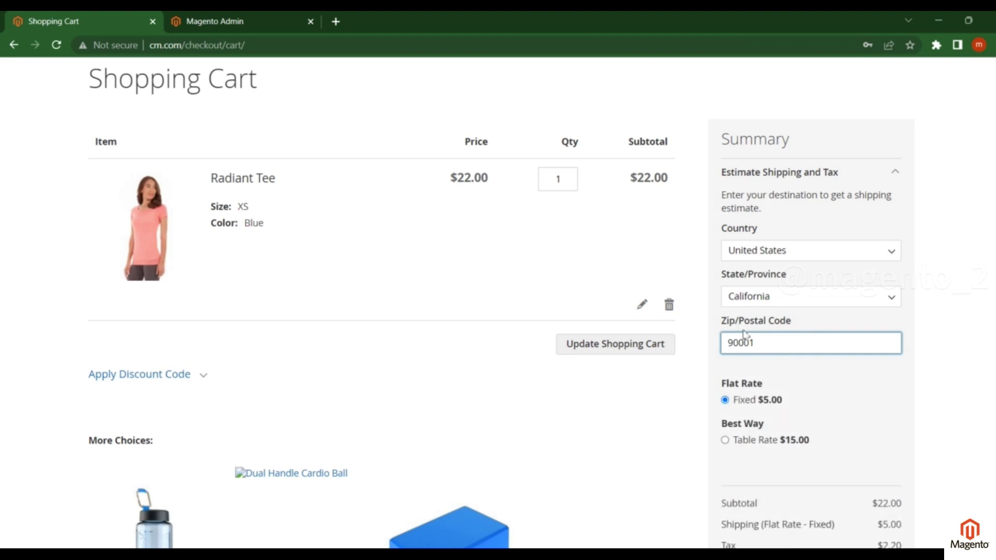
click(811, 325)
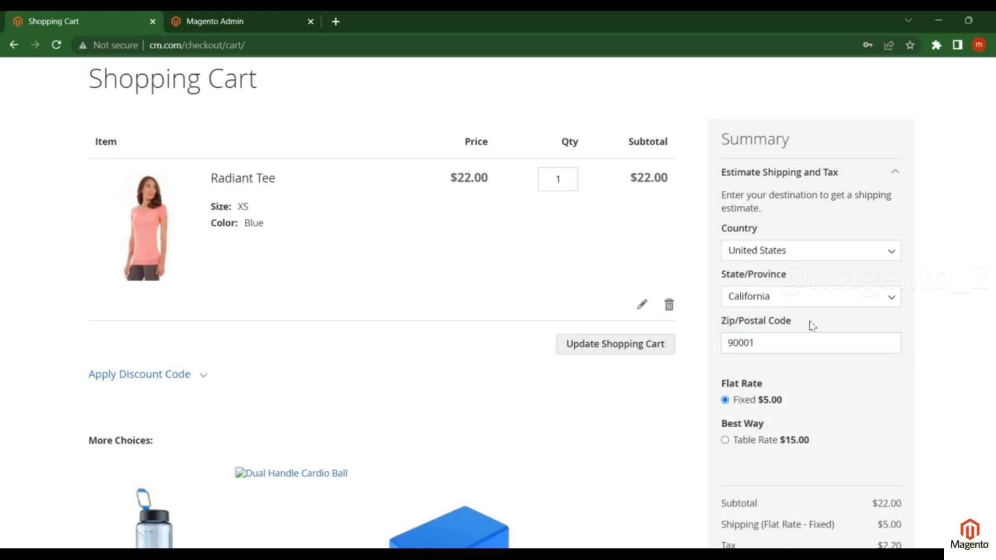
click(725, 440)
Step: Check the $2.20 tax and $22.00 subtotal, then fill in the saved admin sign-in details
scroll(722, 483, down, 3)
double_click(724, 483)
drag(883, 484, 897, 485)
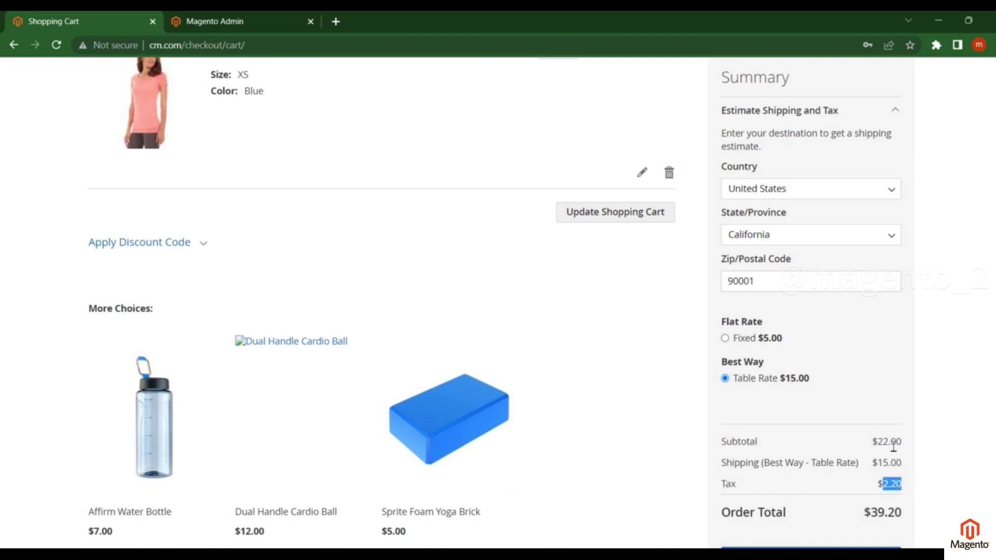
click(905, 488)
mouse_move(884, 483)
mouse_down()
mouse_move(909, 489)
mouse_move(902, 484)
mouse_up()
drag(878, 442, 901, 442)
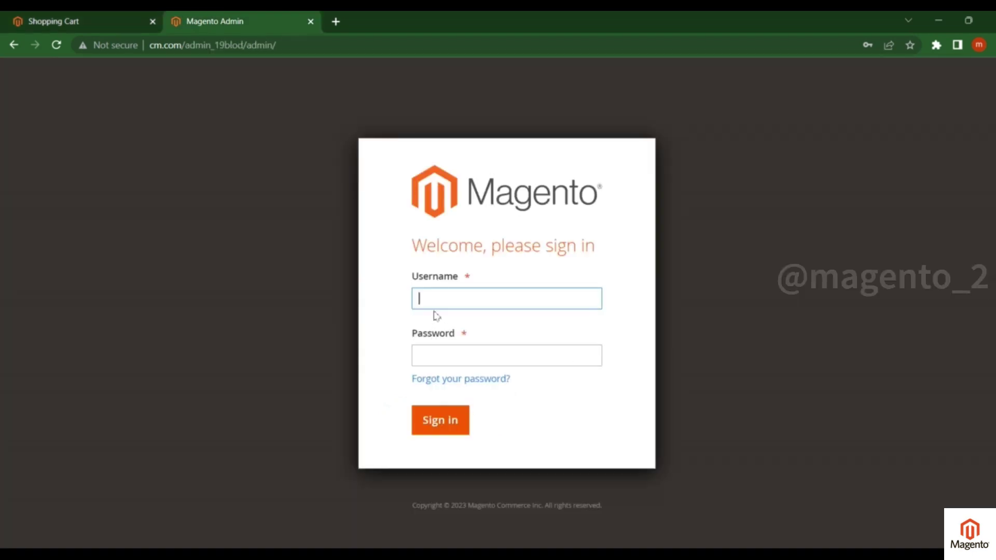
click(437, 299)
click(515, 329)
Step: Sign in to the admin and open Tax Rules and Tax Zones and Rates in new tabs
click(439, 428)
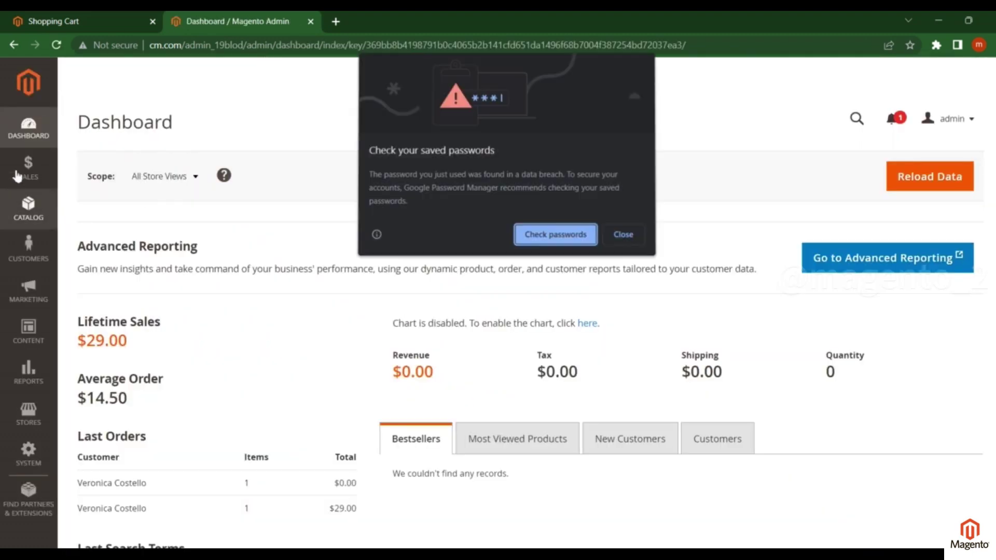
click(624, 235)
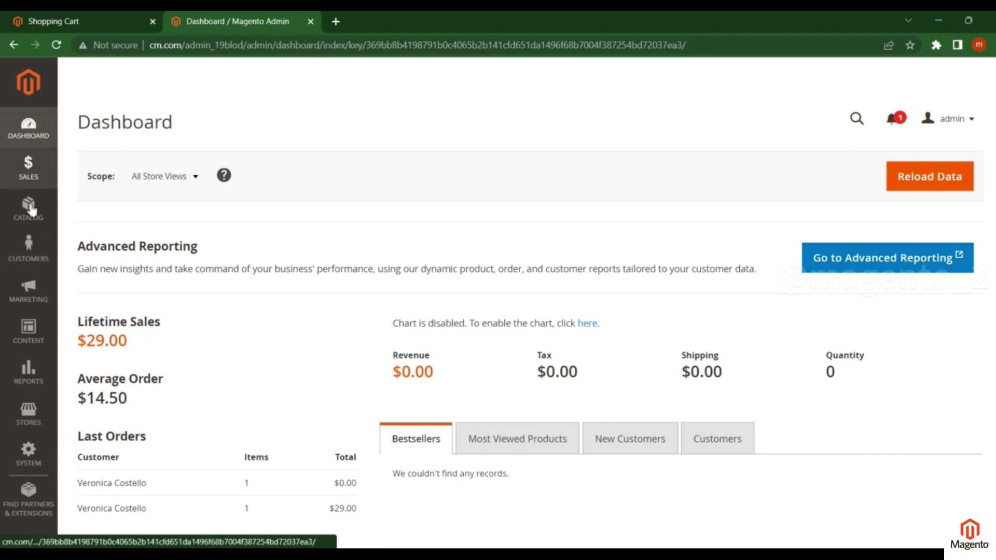
click(29, 212)
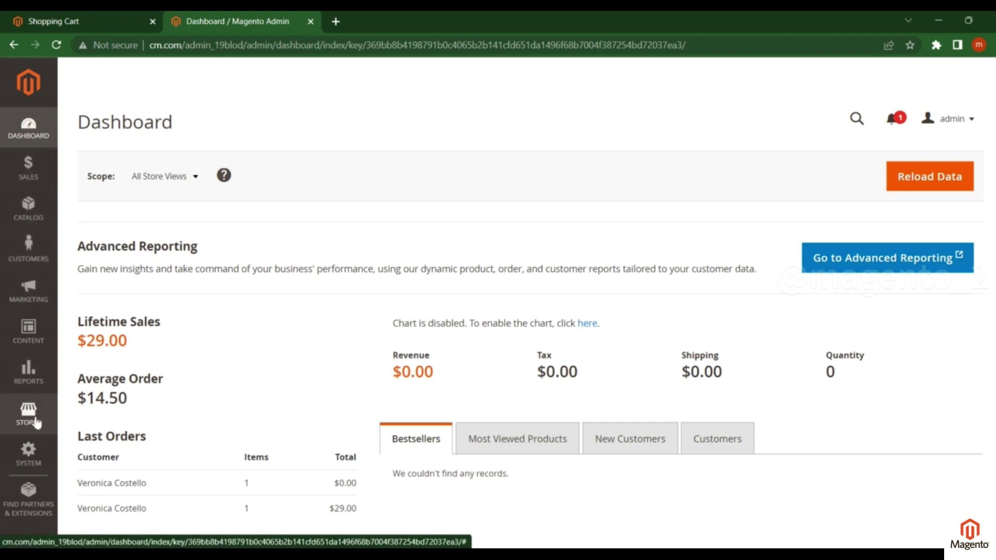
click(28, 452)
click(29, 413)
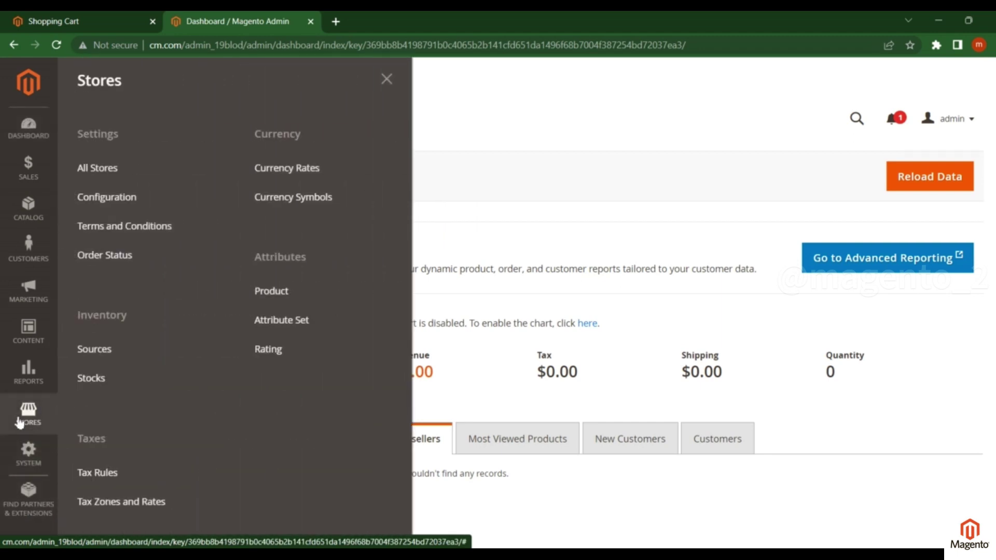
middle_click(98, 476)
middle_click(133, 504)
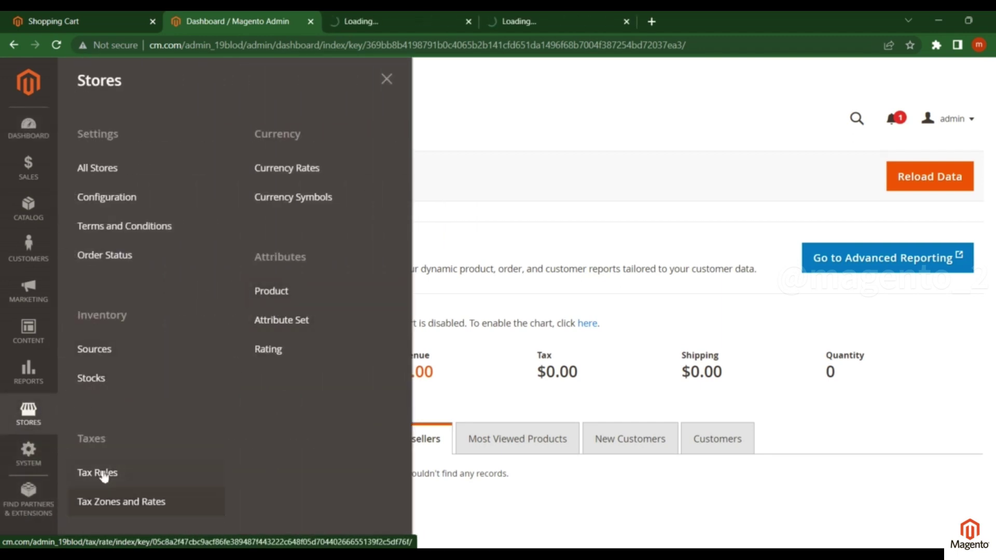
Step: Open Catalog > Products in a new tab and return to the cart's Radiant Tee item
click(29, 207)
middle_click(85, 135)
click(433, 166)
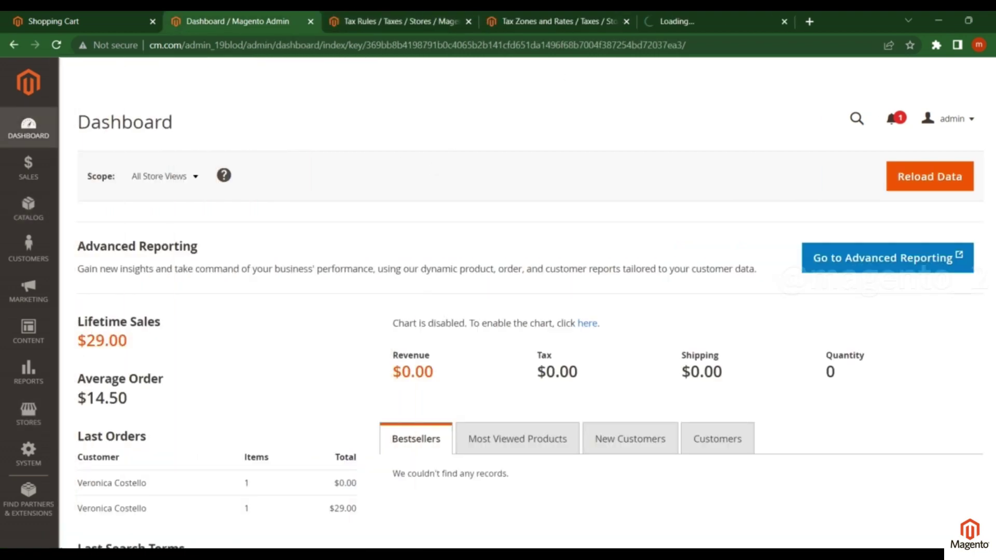
key(ctrl+1)
scroll(274, 273, up, 5)
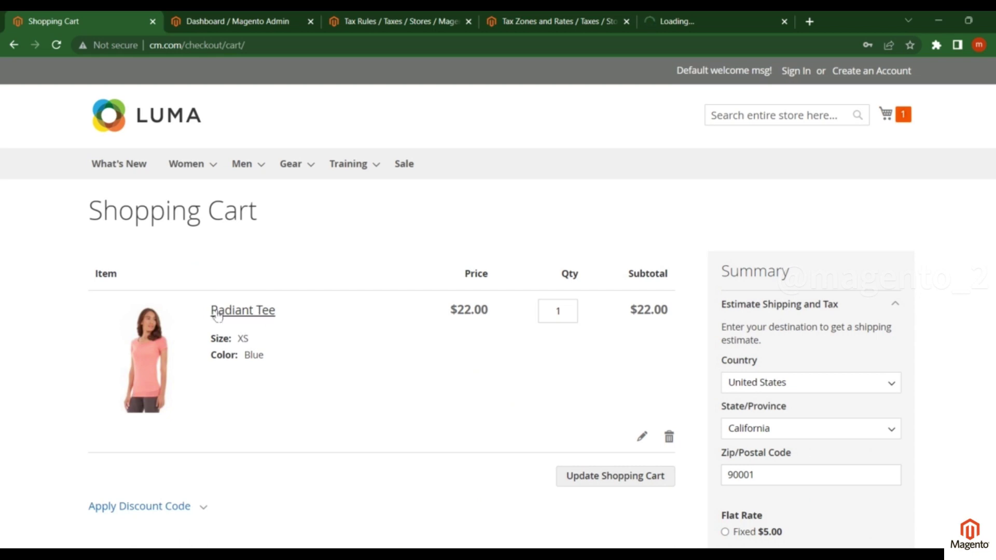
mouse_move(209, 316)
mouse_down()
mouse_move(280, 317)
mouse_move(207, 312)
mouse_up()
Step: Open the Radiant Tee product and confirm its Tax Class is Taxable Goods
click(473, 19)
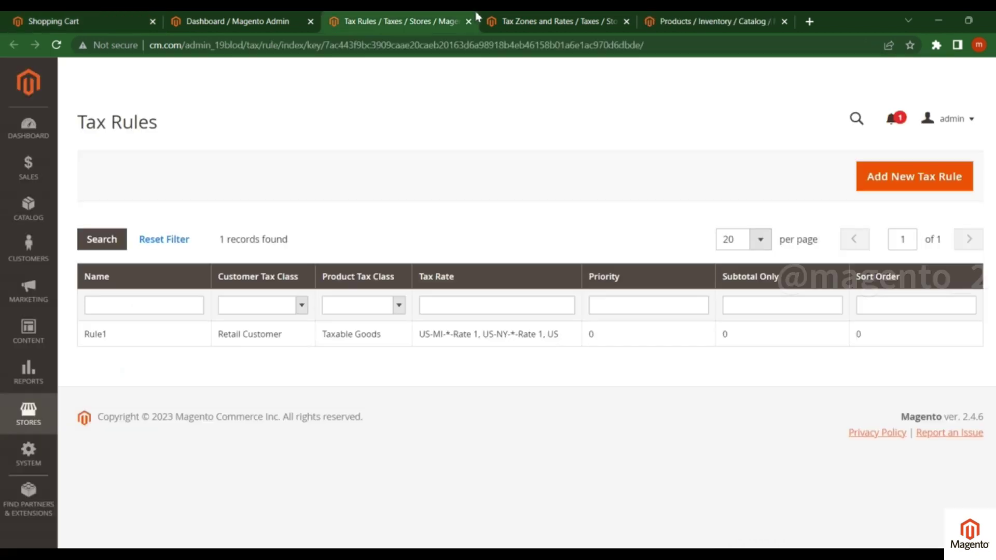
click(713, 21)
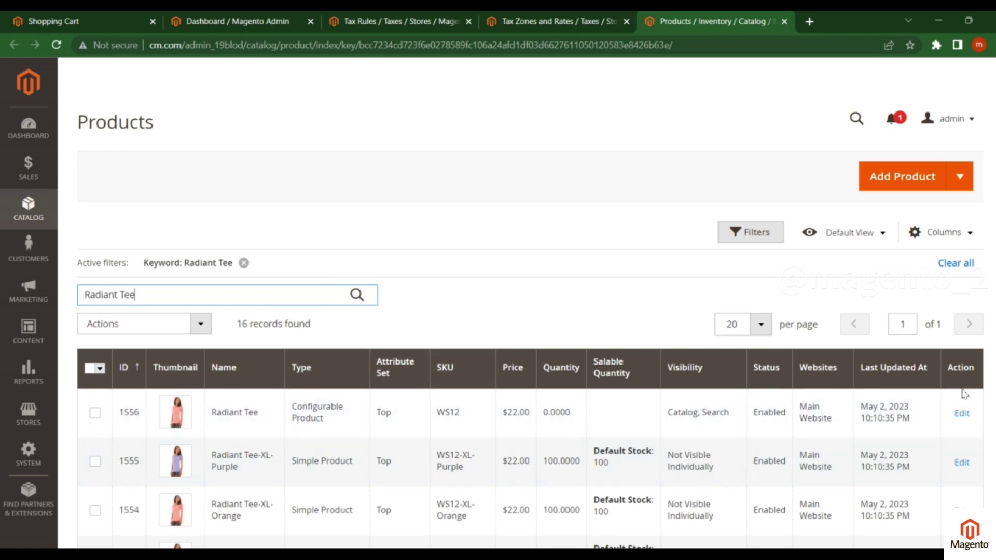
click(962, 413)
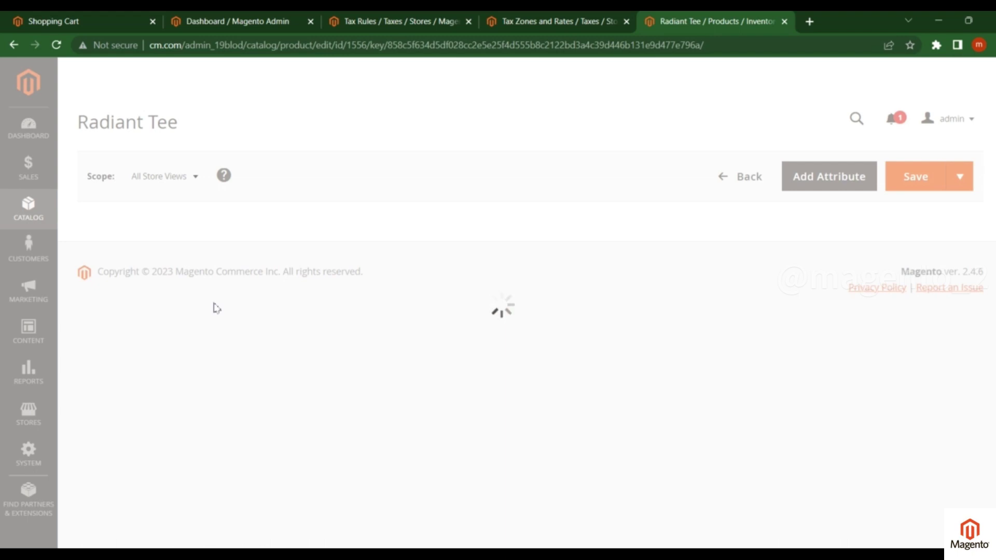
scroll(217, 308, down, 5)
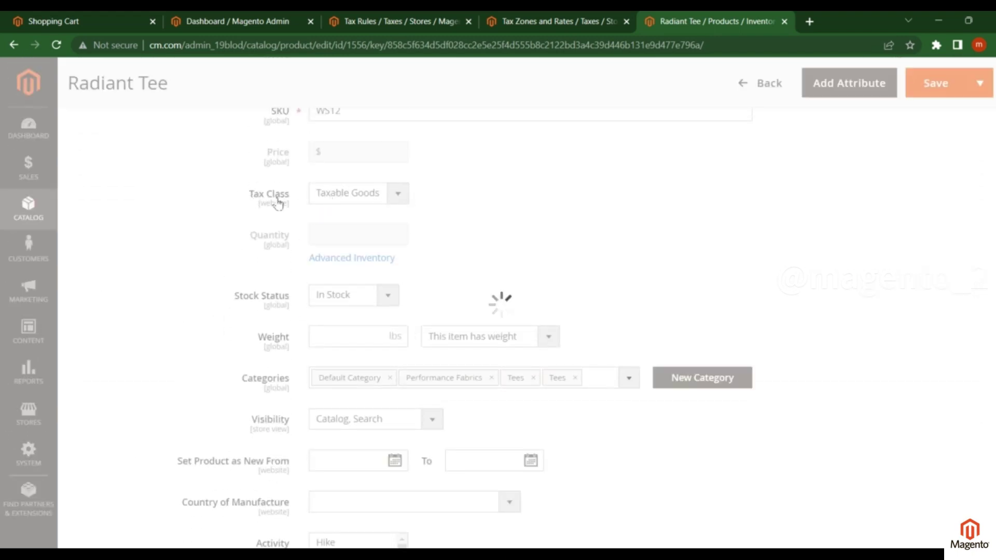
click(340, 195)
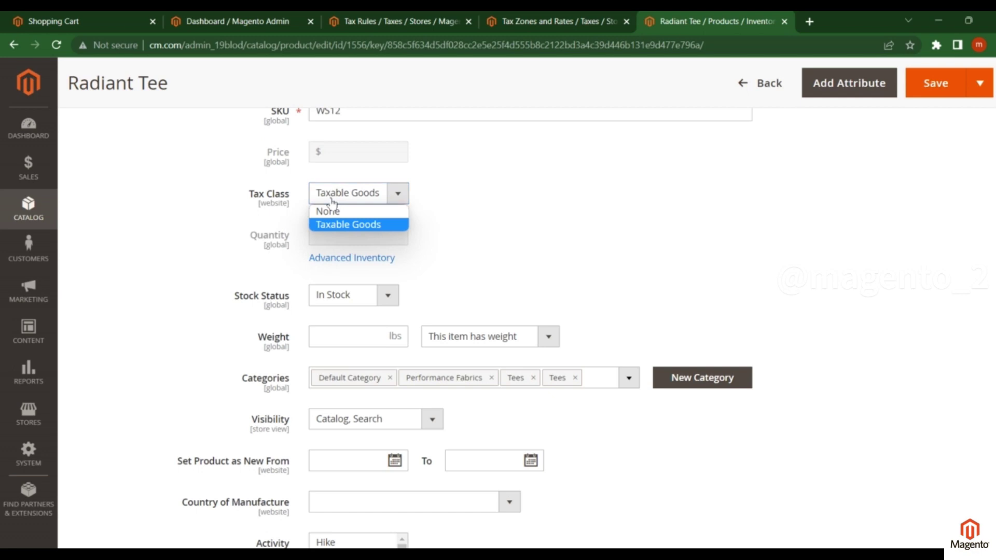
click(531, 207)
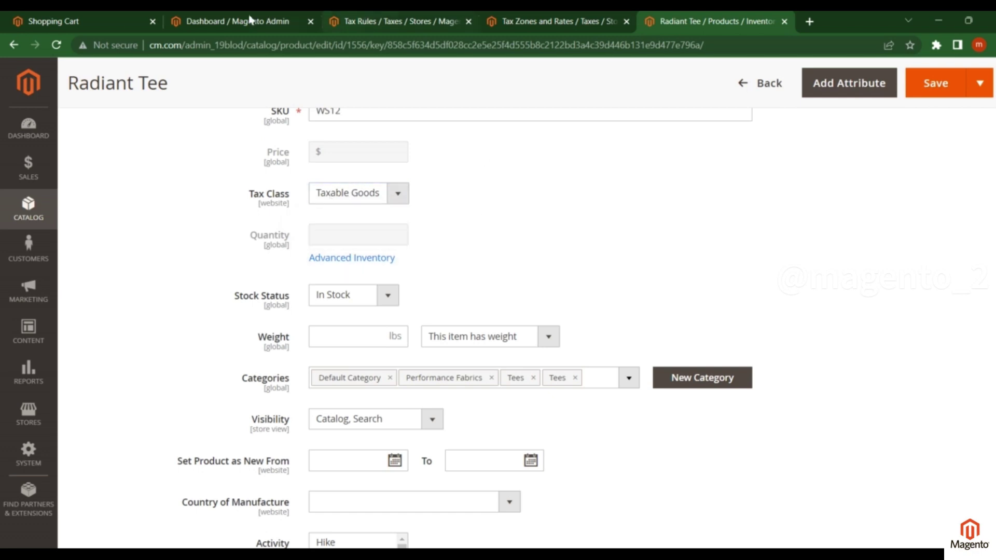
Step: Compare the cart against the Radiant Tee tax class, then review the tax rates and rules lists
click(113, 21)
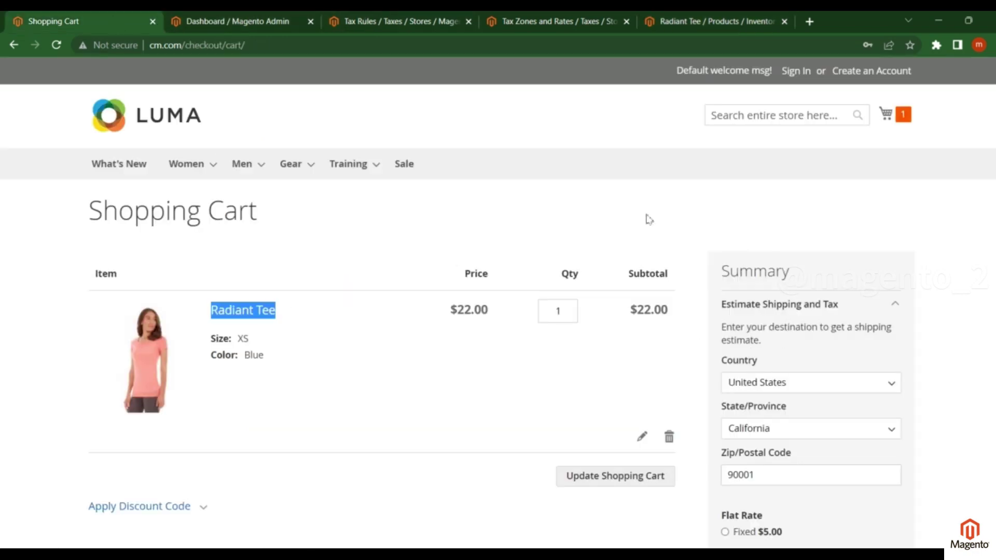
click(677, 19)
click(396, 196)
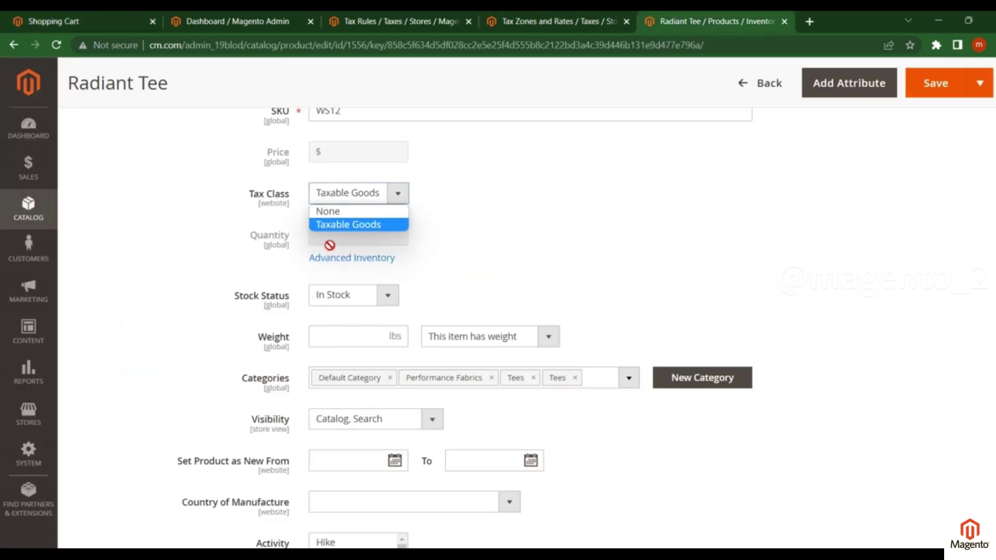
click(409, 210)
click(101, 19)
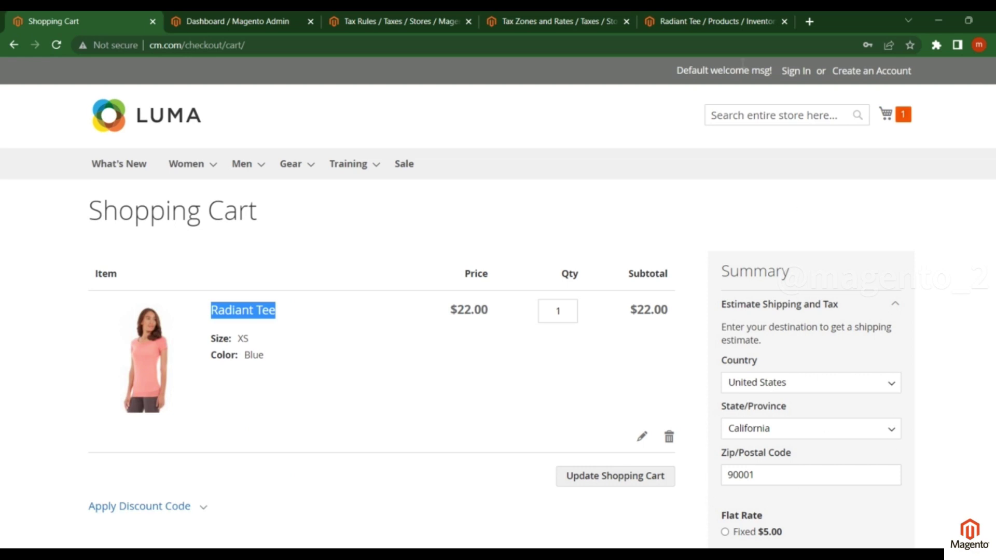
click(749, 21)
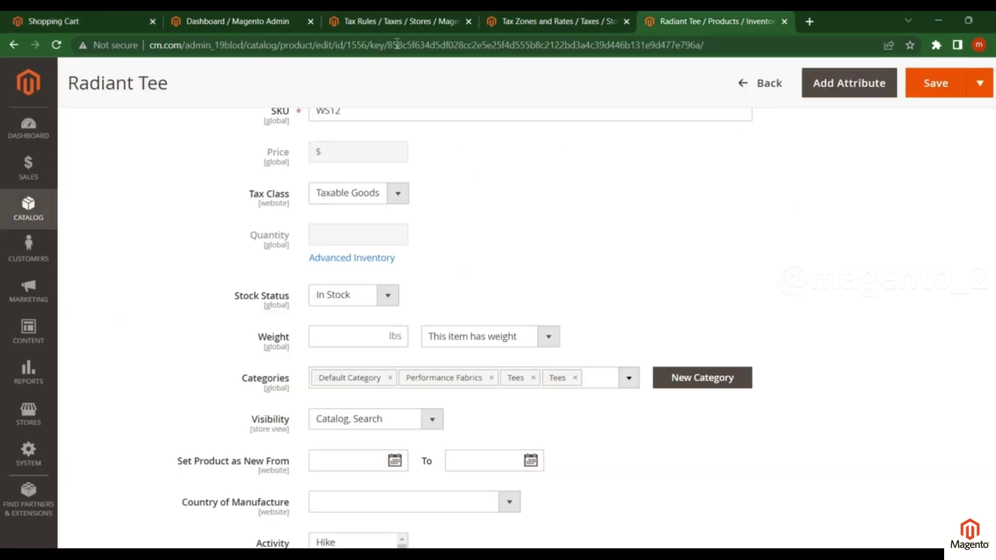
click(391, 23)
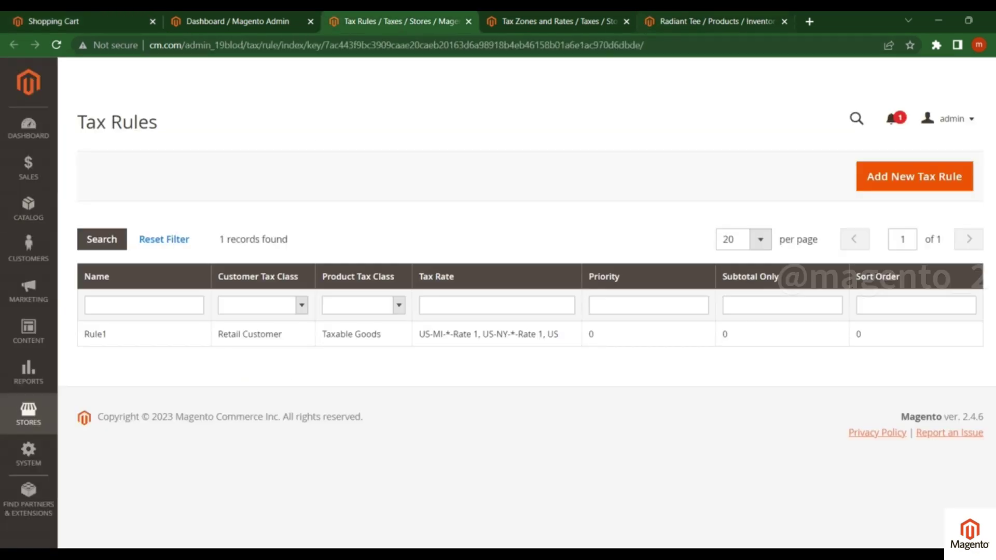
click(529, 21)
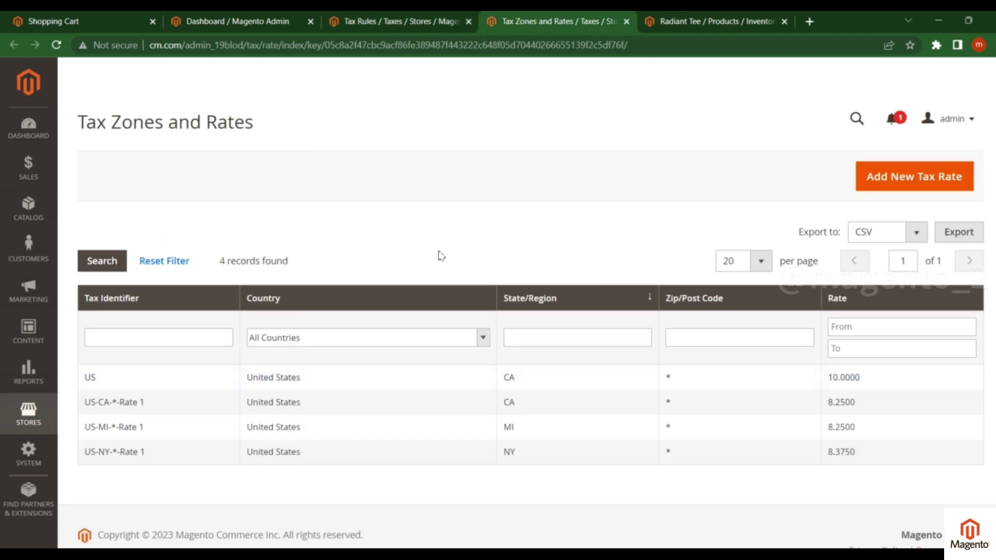
click(403, 23)
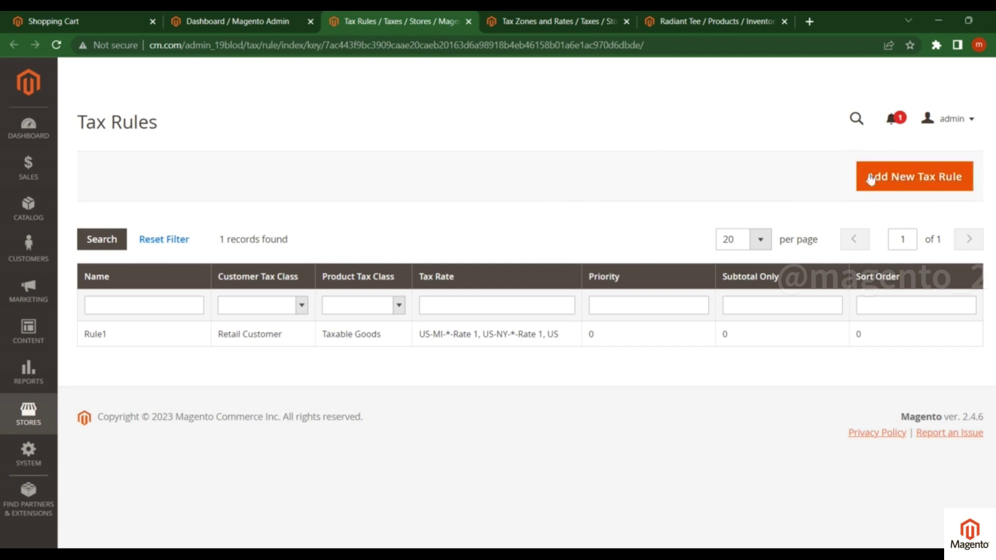
Step: Start a new tax rule and a new tax rate with identifier USCA
click(920, 184)
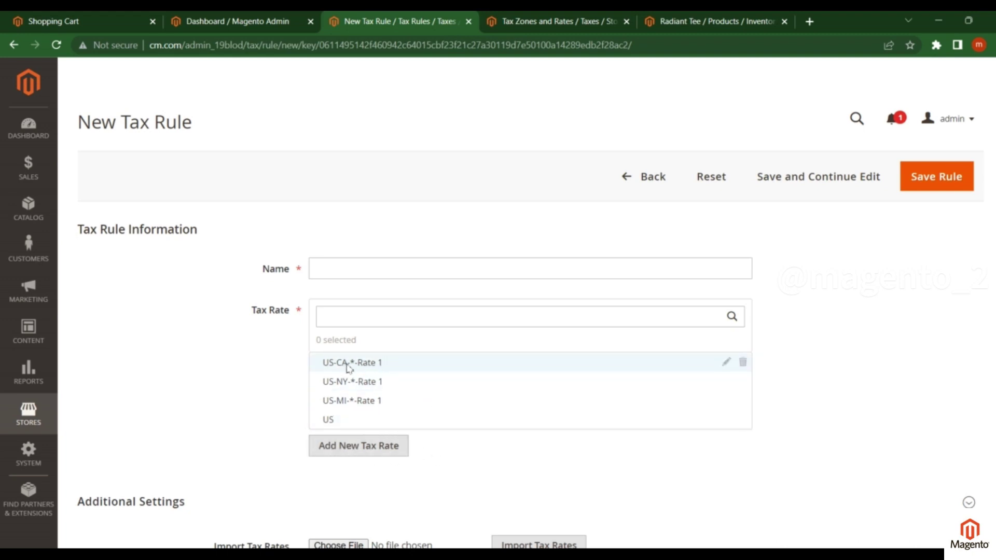
click(357, 449)
click(359, 187)
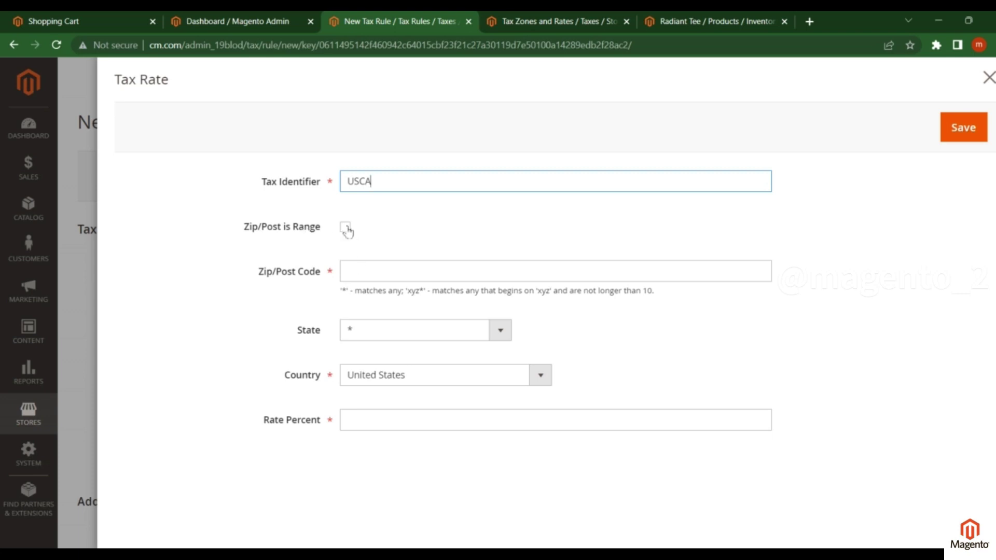
Step: Try a 90000–100000 zip range for the rate, then revert to a single zip code
click(346, 228)
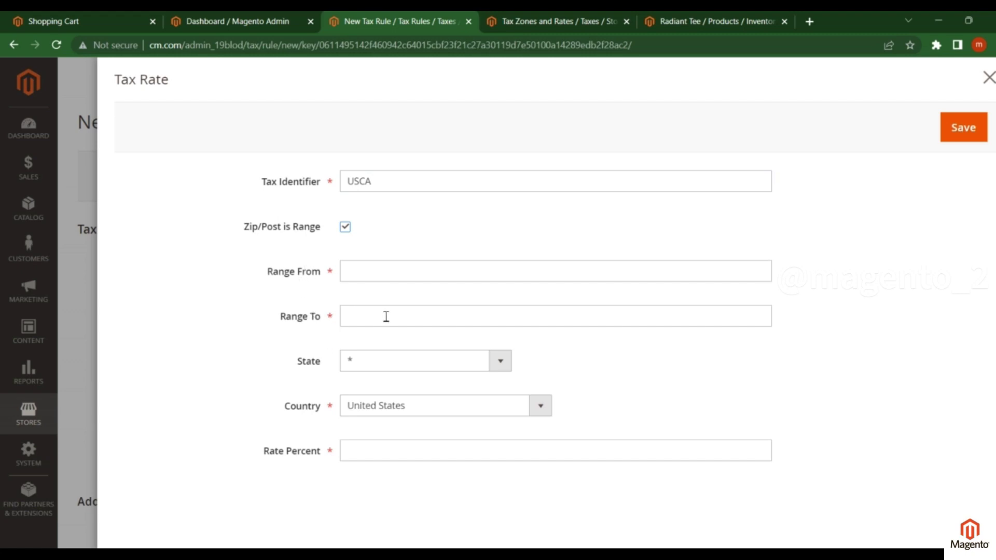
click(351, 272)
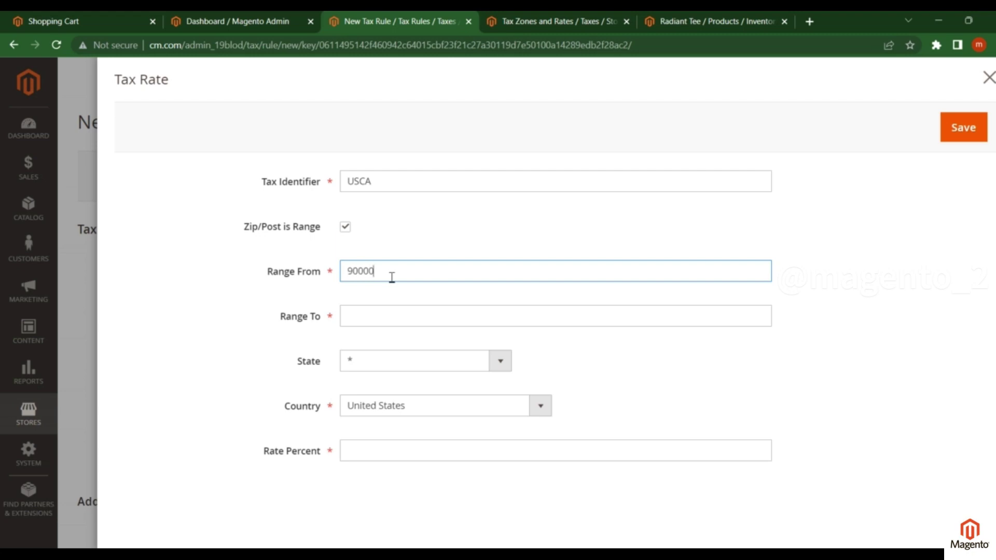
click(362, 315)
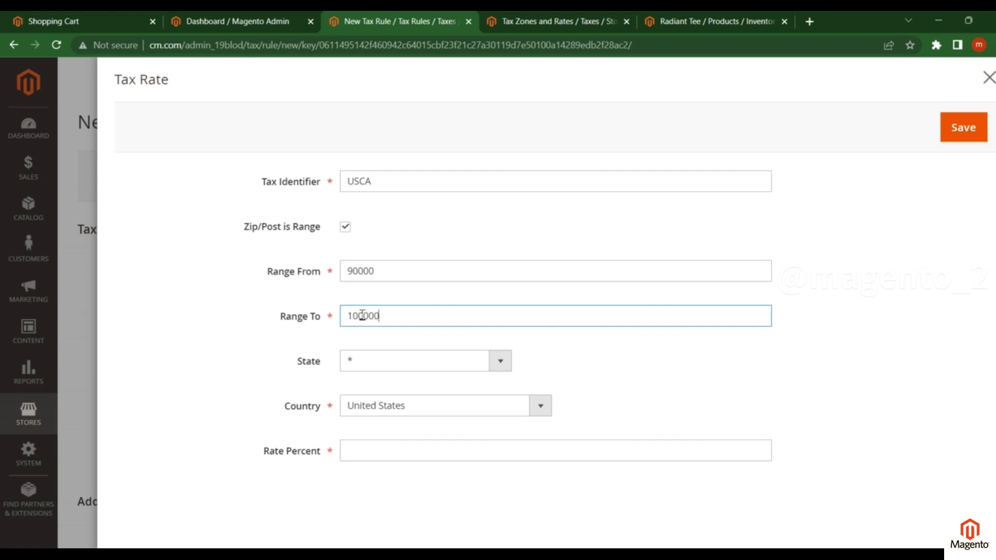
double_click(350, 272)
click(382, 316)
double_click(382, 316)
click(346, 229)
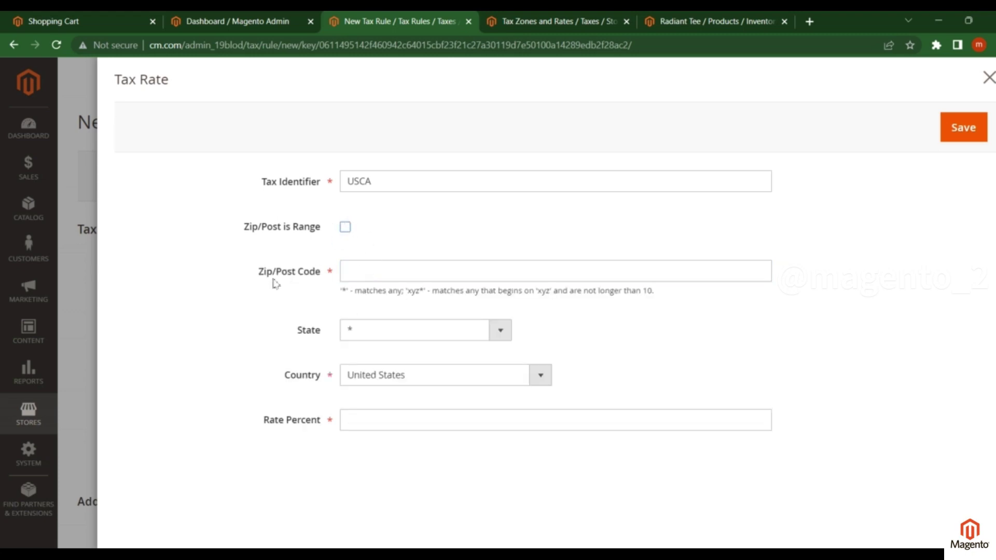
Step: Save the USCA tax rate with zip code *, any state (*), and a 10% rate
click(397, 273)
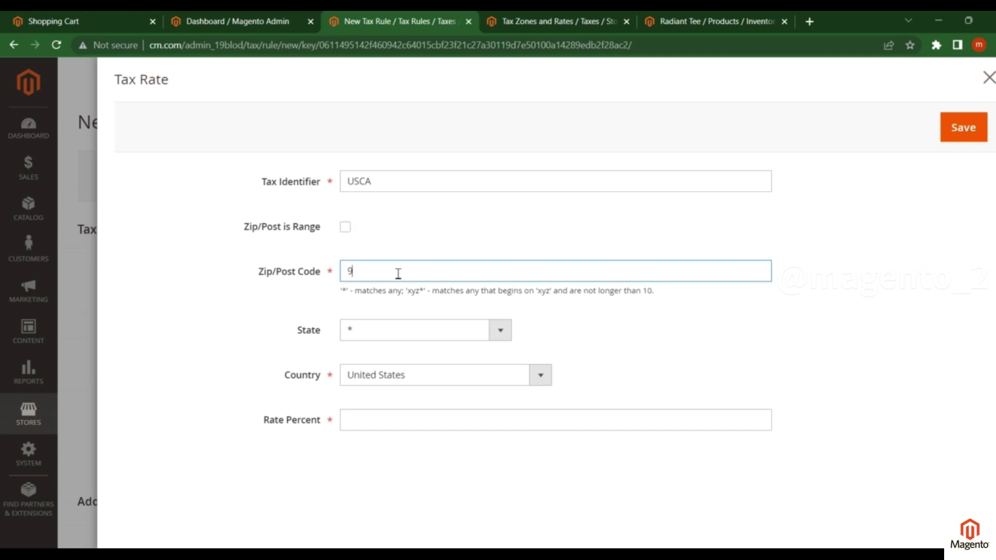
key(ctrl+a)
text(*)
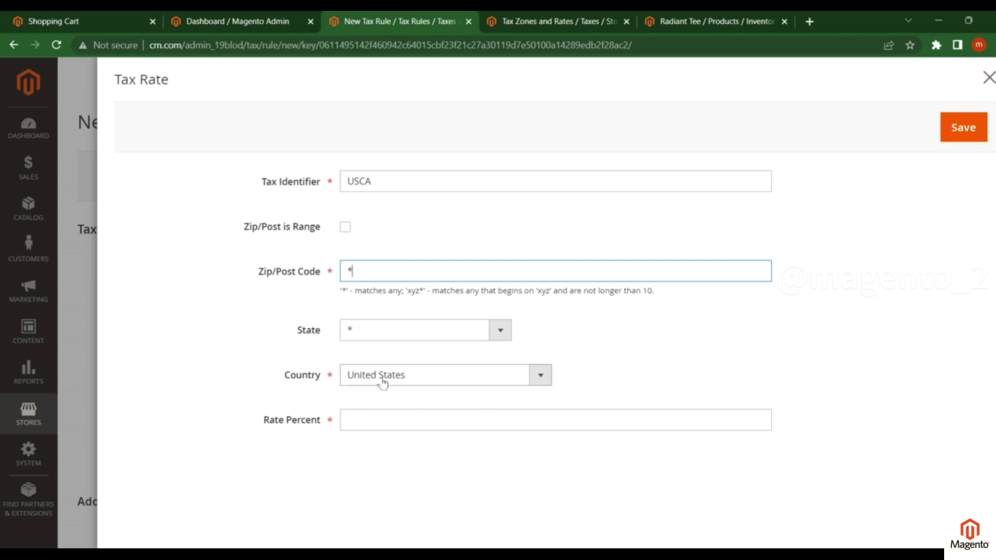
drag(364, 270, 347, 270)
click(360, 335)
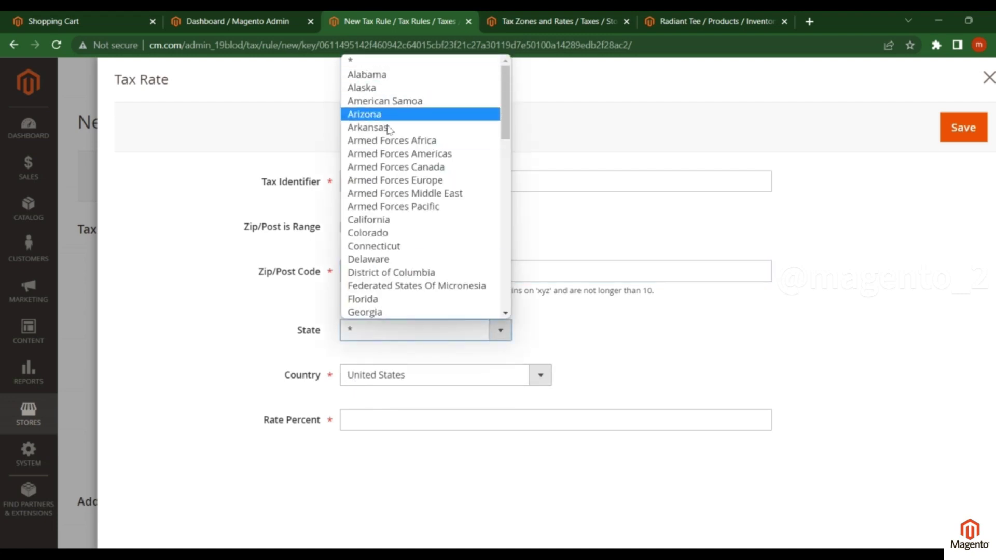
click(373, 322)
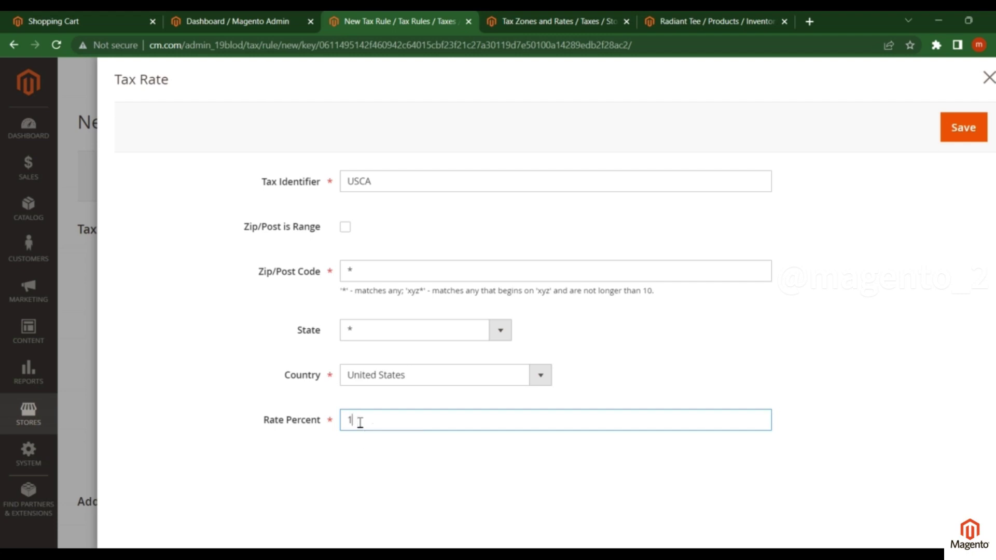
click(971, 126)
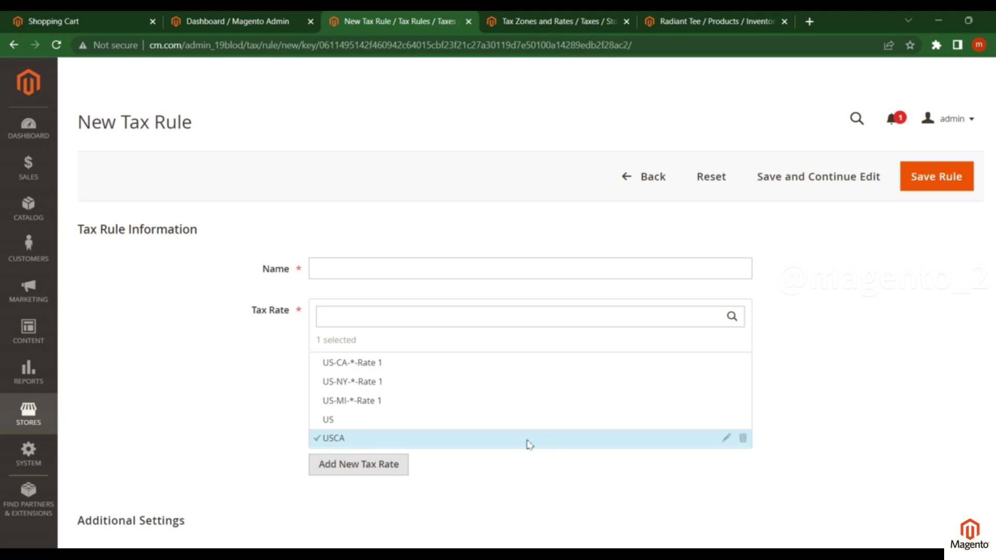
Step: Name the tax rule USCA with the USCA rate checked and save it
scroll(477, 384, down, 4)
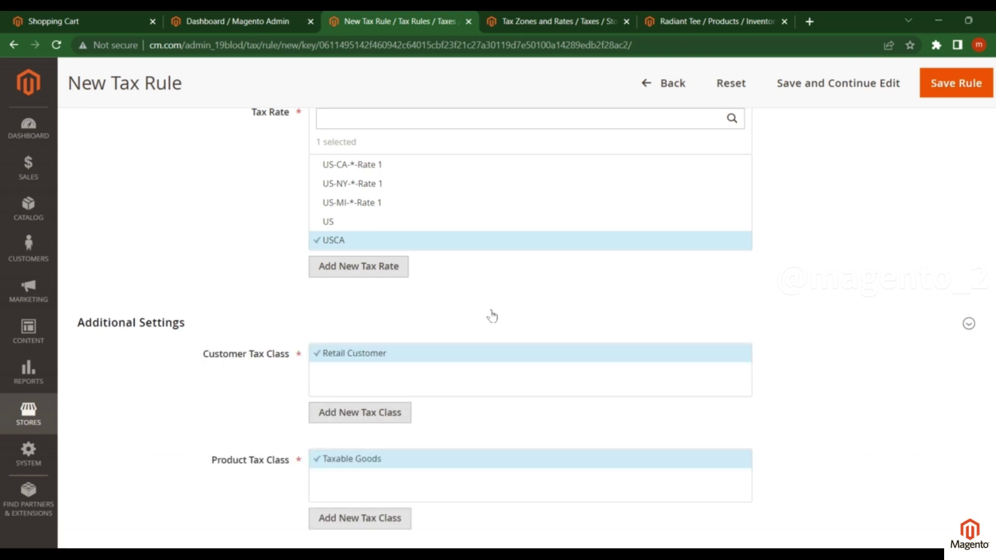
scroll(451, 311, down, 1)
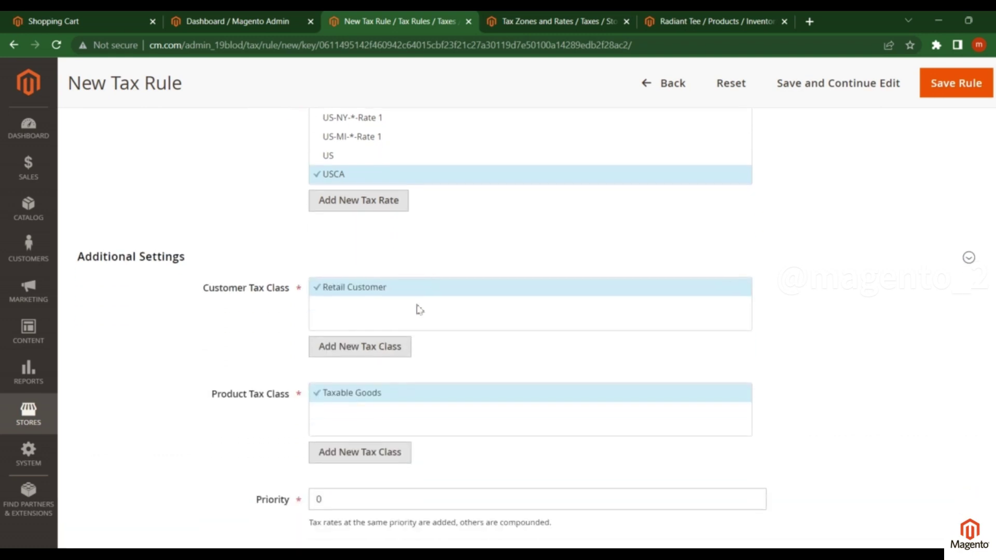
scroll(671, 262, up, 4)
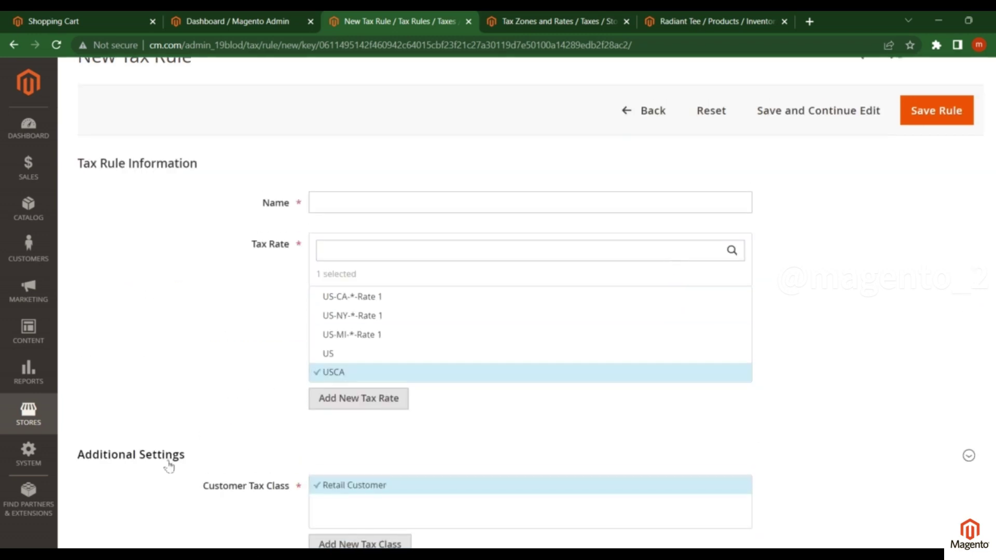
click(168, 462)
scroll(830, 119, down, 1)
scroll(830, 171, up, 2)
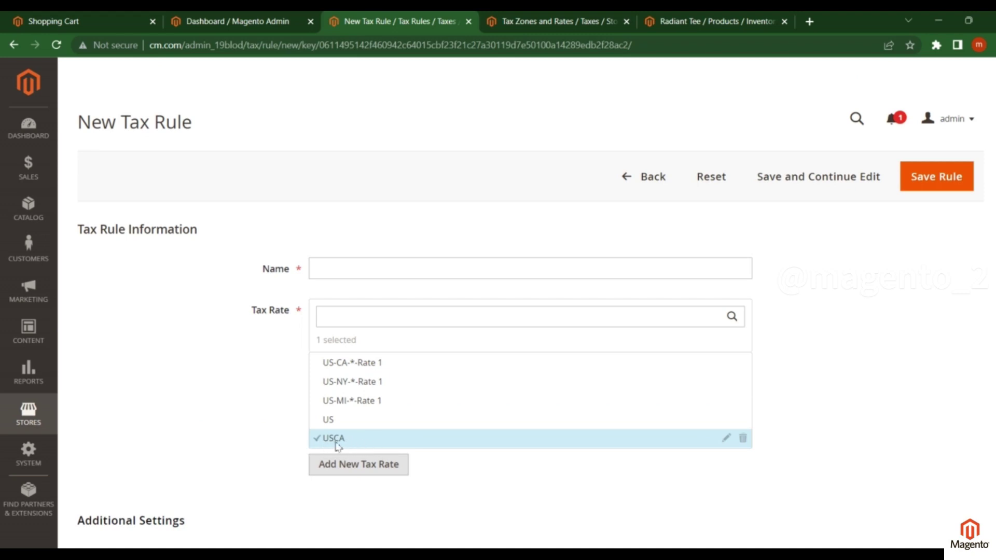
click(788, 177)
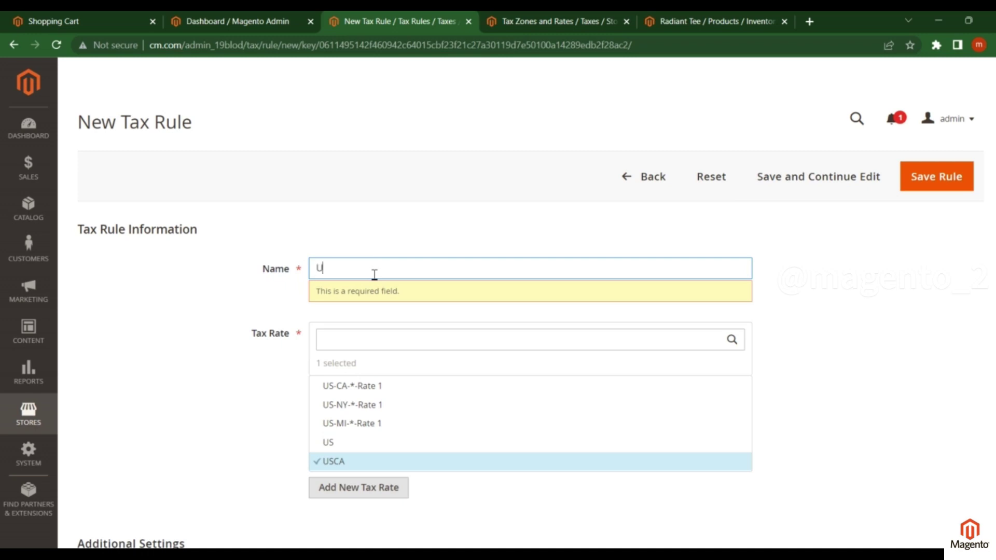
click(828, 177)
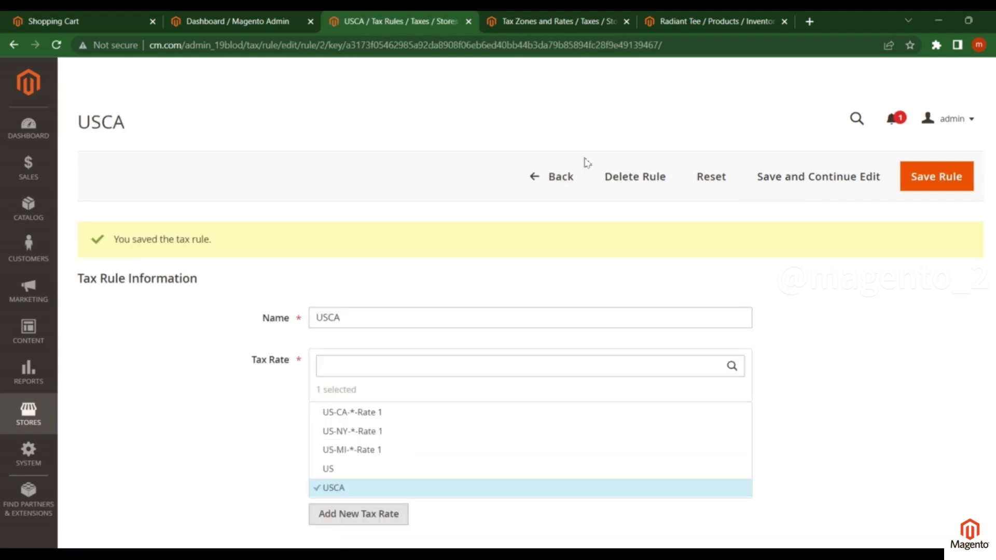
click(554, 182)
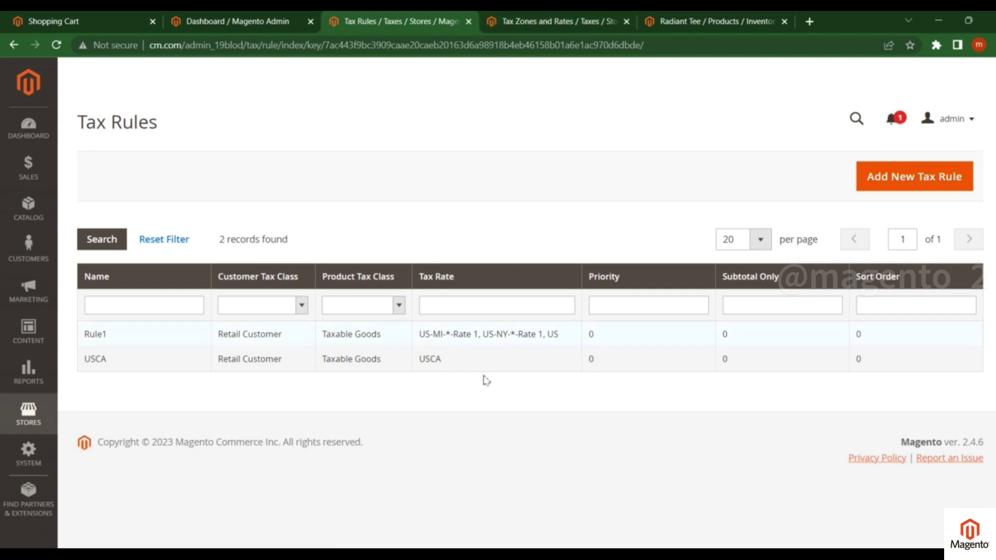
Step: Reload Tax Zones and Rates to show USCA at 10.0000, then return to the cart
click(574, 20)
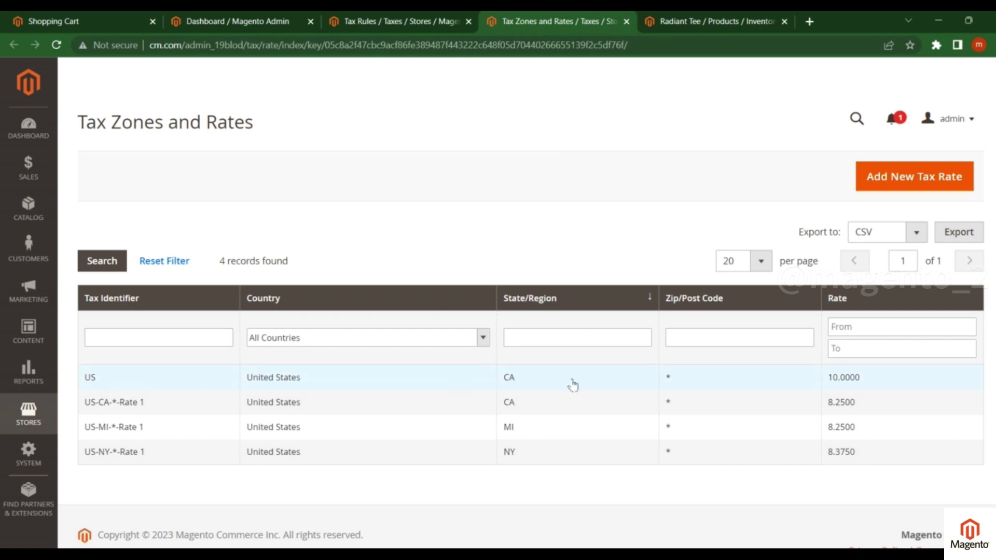
click(55, 47)
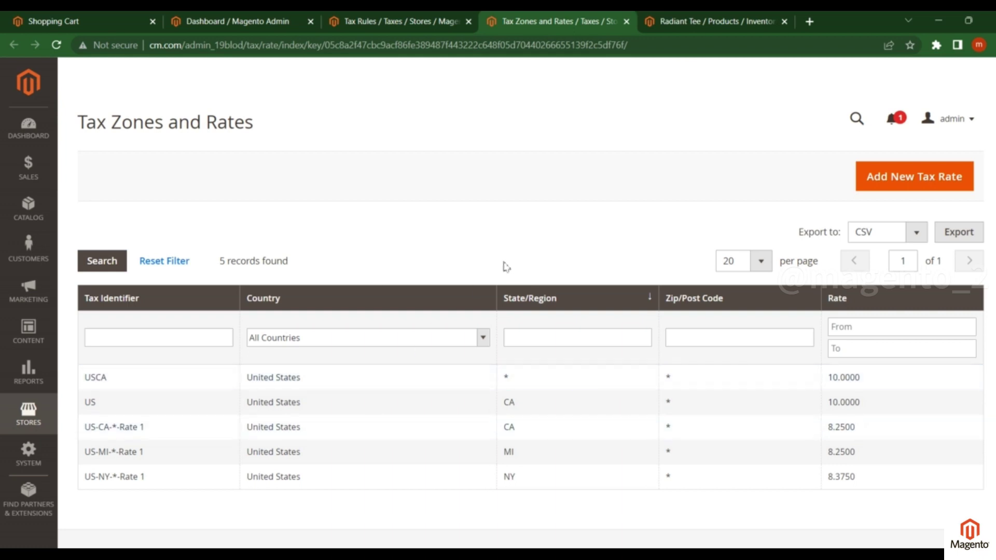
key(ctrl+shift+Tab)
key(ctrl+shift+Tab)
key(ctrl+shift+Tab)
Step: Reload the cart and set the estimate destination to United States, Alaska
click(394, 259)
scroll(407, 278, down, 4)
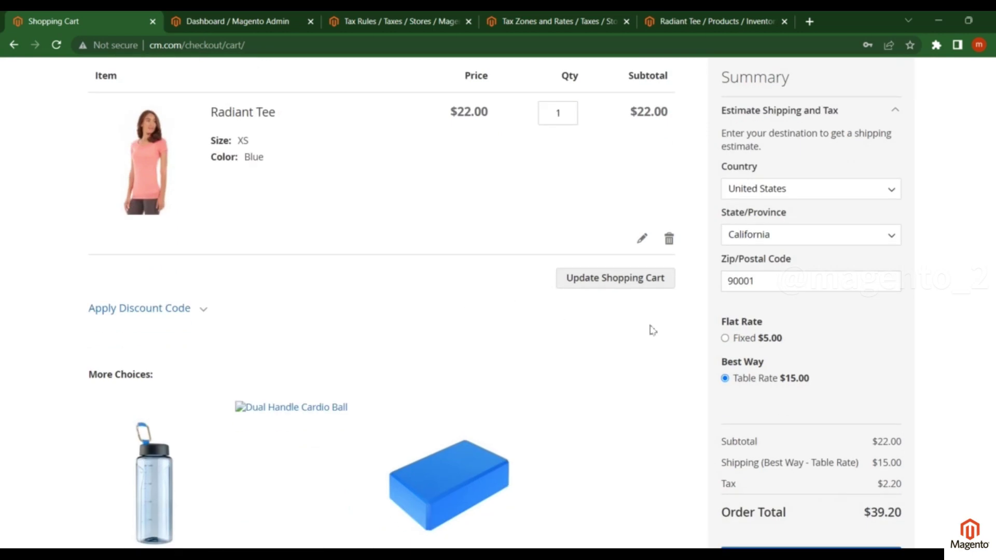
key(F5)
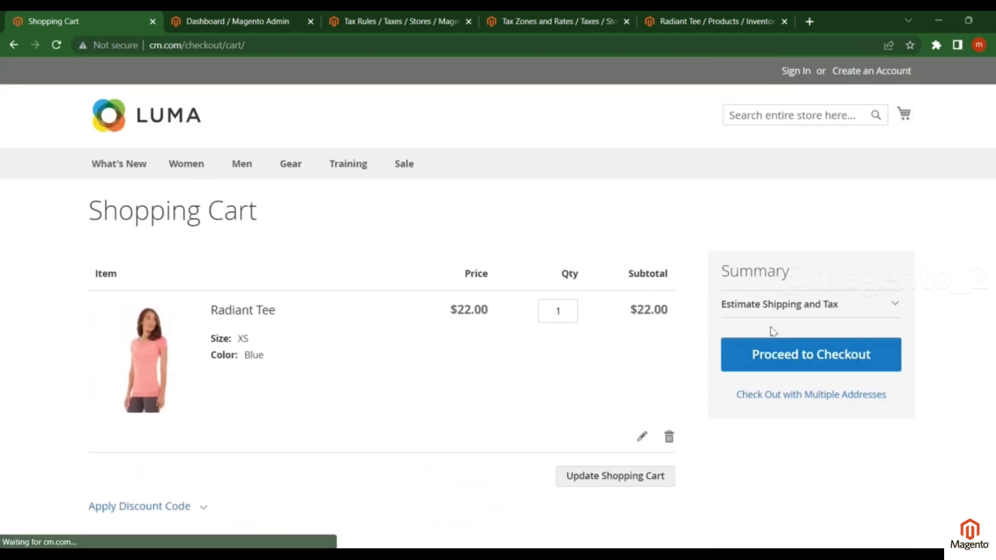
scroll(776, 392, down, 1)
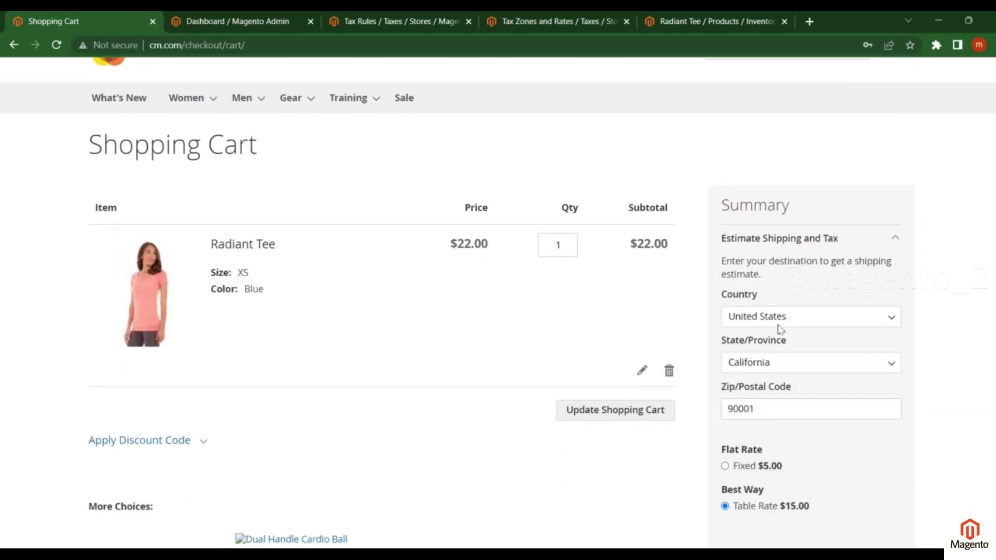
click(756, 321)
key(Down)
key(Down)
key(Down)
key(Down)
click(760, 320)
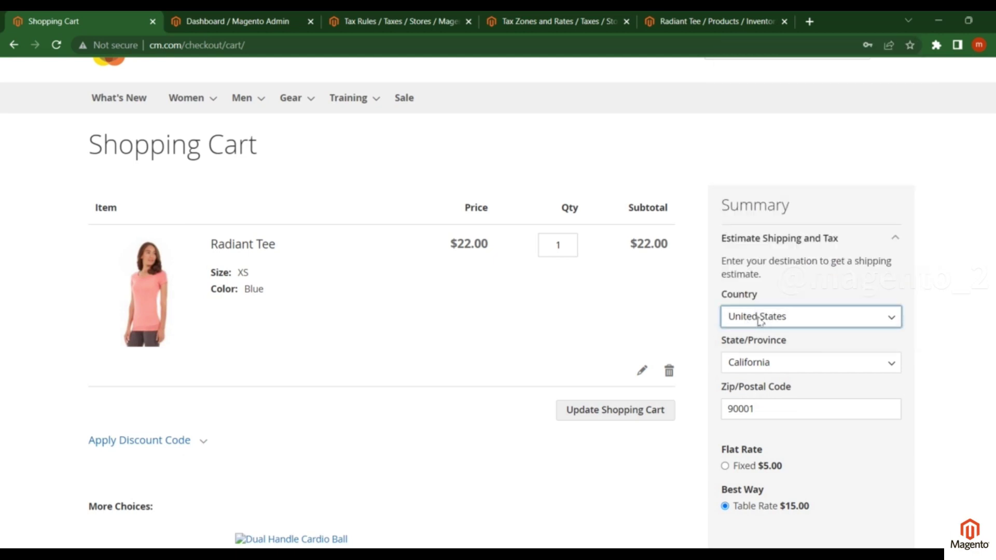
click(769, 366)
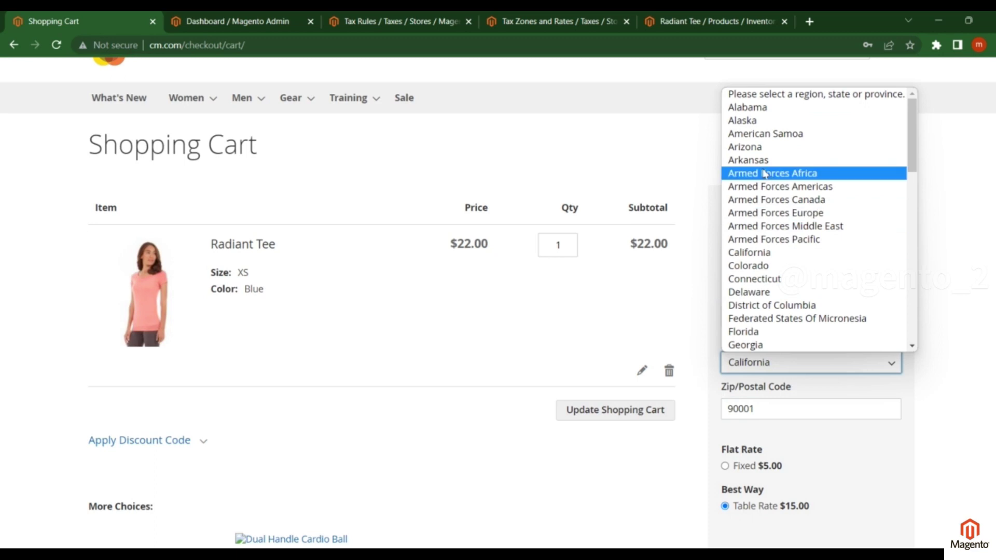
click(757, 120)
scroll(805, 309, down, 1)
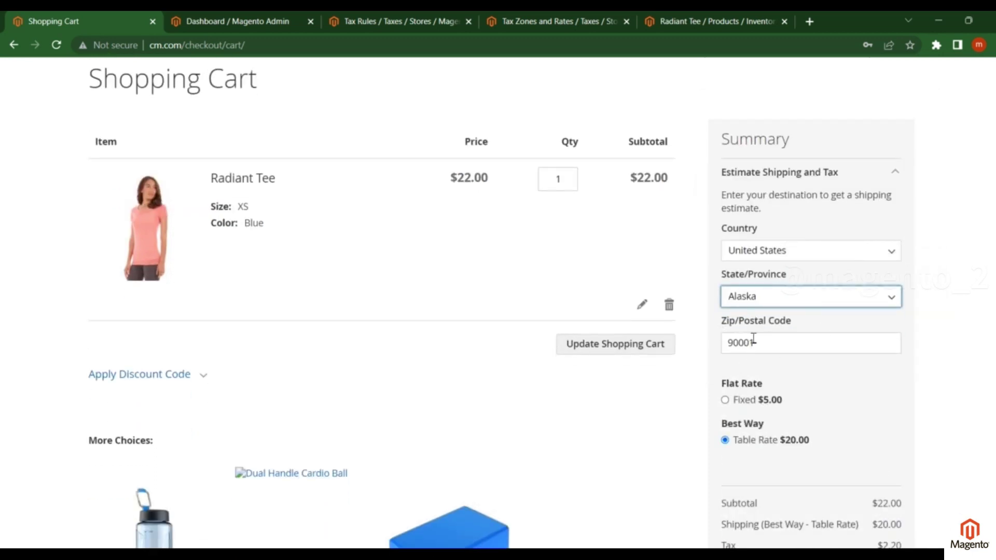
scroll(753, 338, down, 1)
click(755, 277)
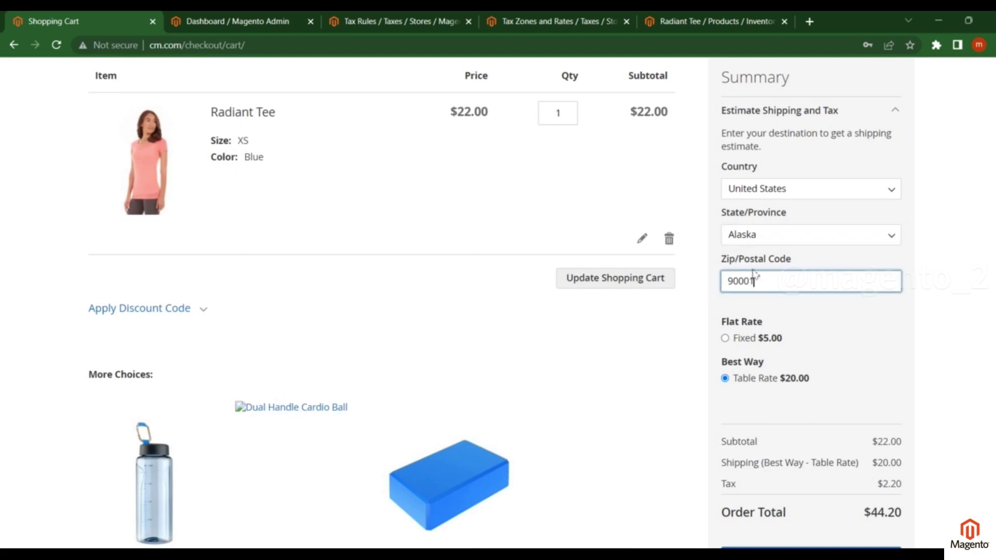
click(810, 22)
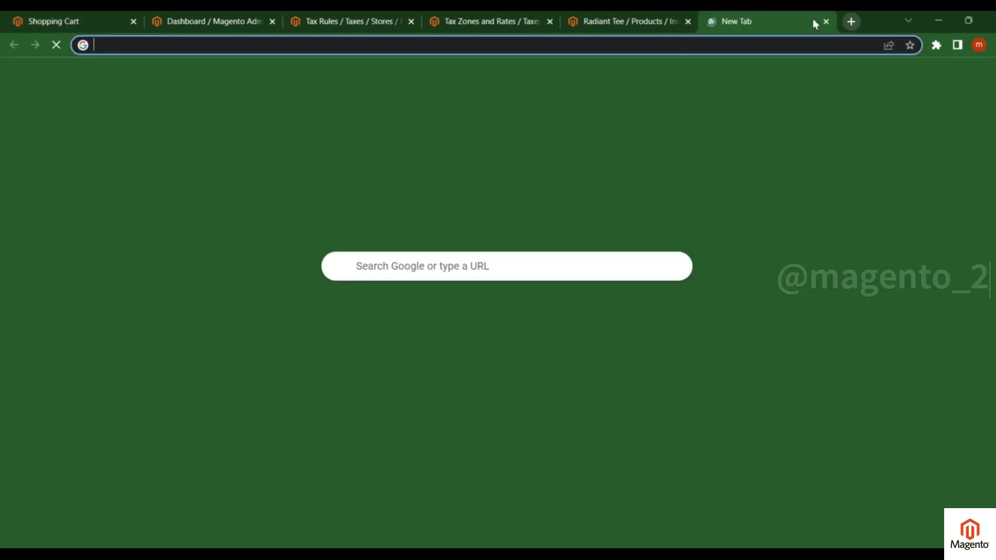
Step: Search Google for 'alaska ipcode', select Anchorage's 99502, and return to the Magento tabs
text(alaska ipcode)
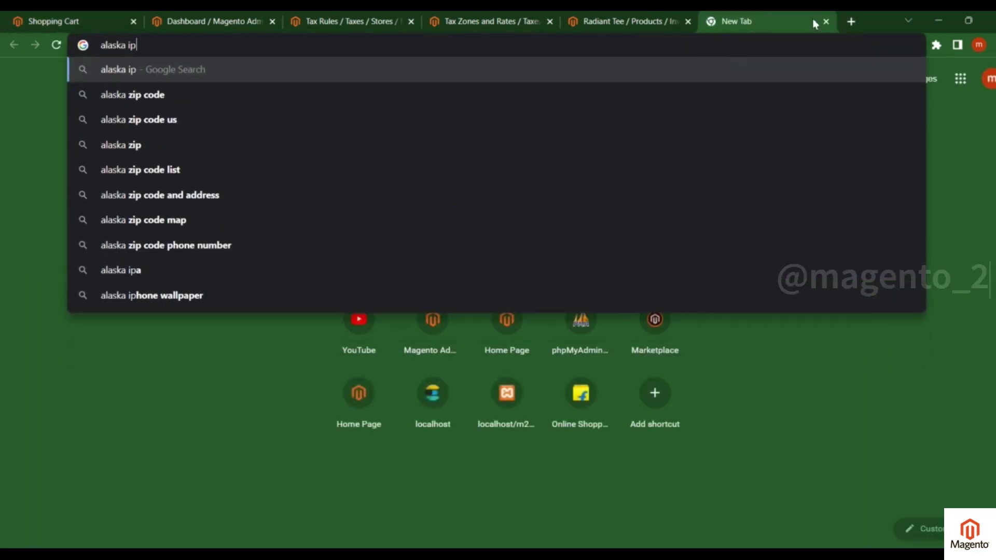
key(Return)
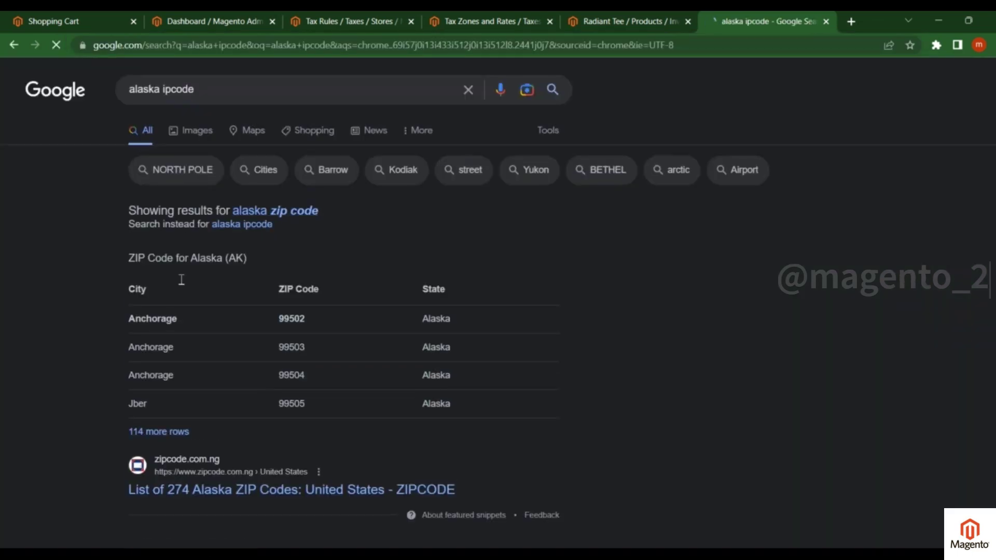
double_click(298, 318)
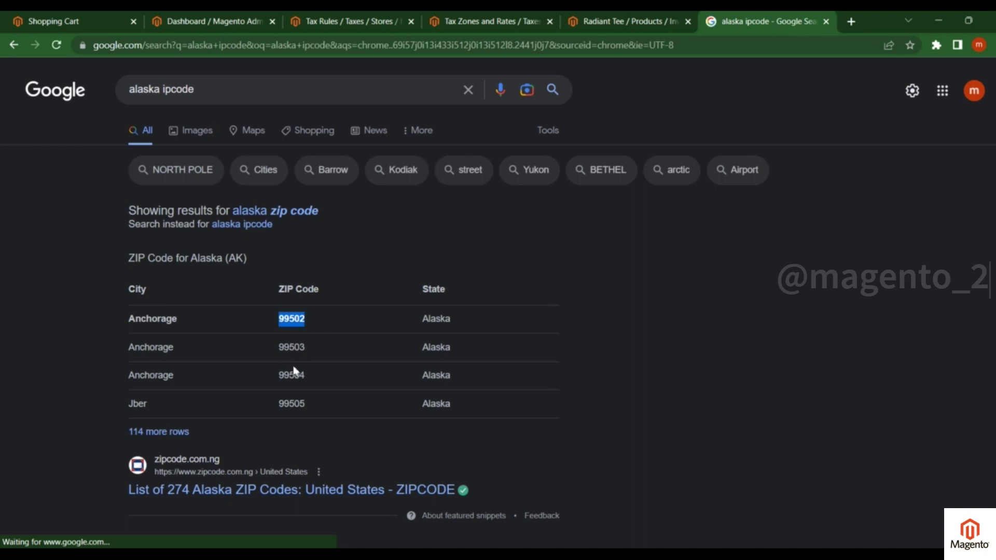
key(ctrl+2)
key(ctrl+Tab)
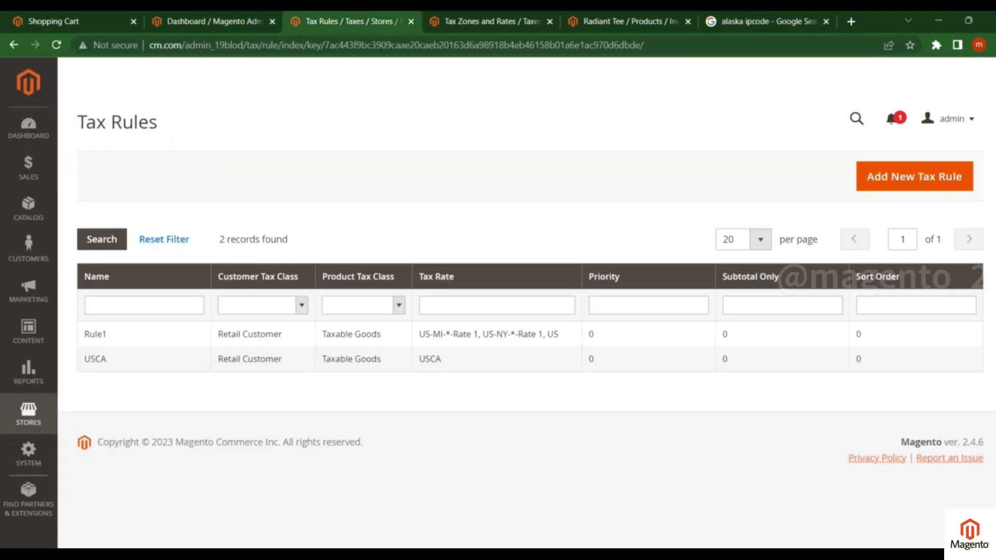
key(ctrl+Tab)
Step: Replace the cart estimate's ZIP code 90001 with Alaska ZIP 99502 to refresh rates
click(627, 22)
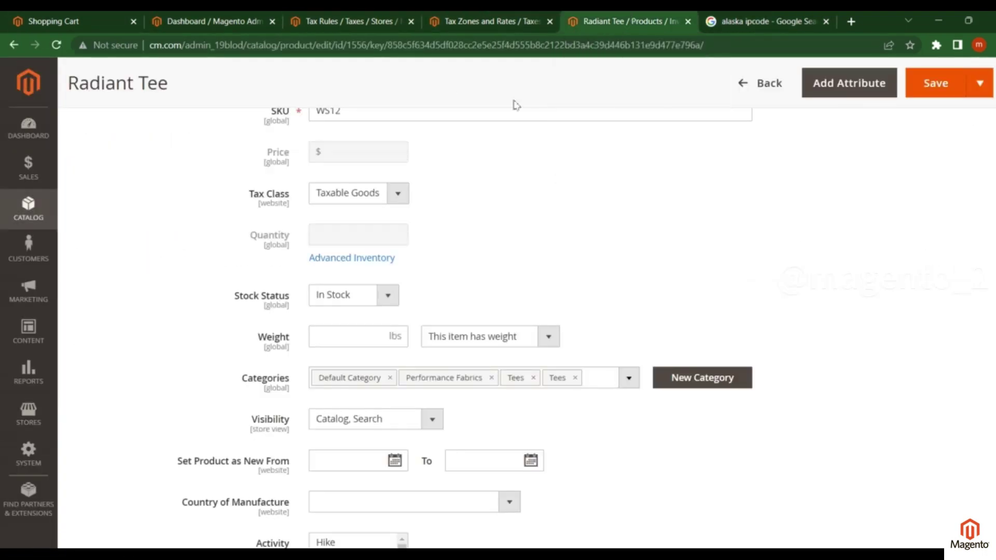
key(ctrl+1)
double_click(764, 285)
text(99502)
click(841, 321)
Step: Highlight the $2.20 tax and $44.20 order total in the cart summary
scroll(842, 325, down, 3)
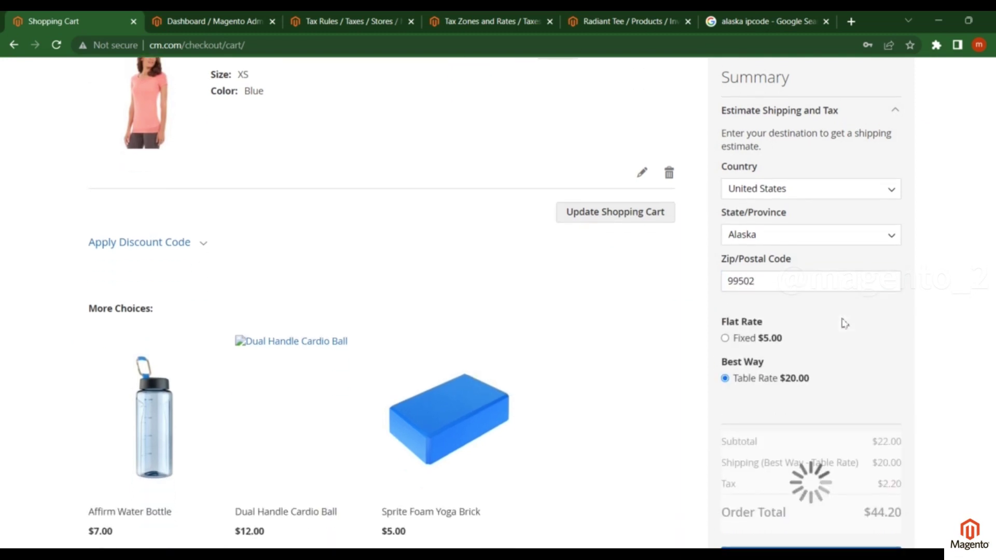
drag(725, 434, 778, 435)
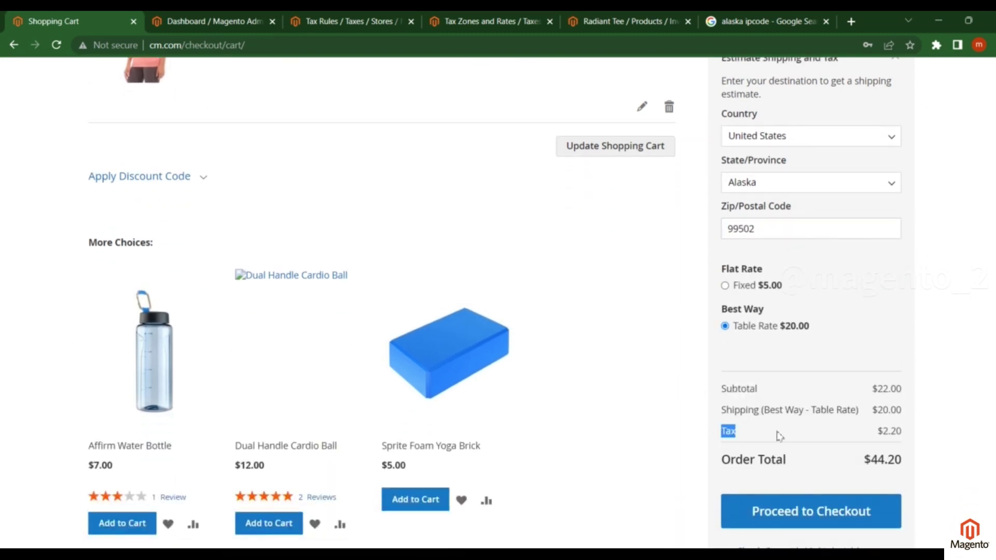
drag(885, 430, 903, 432)
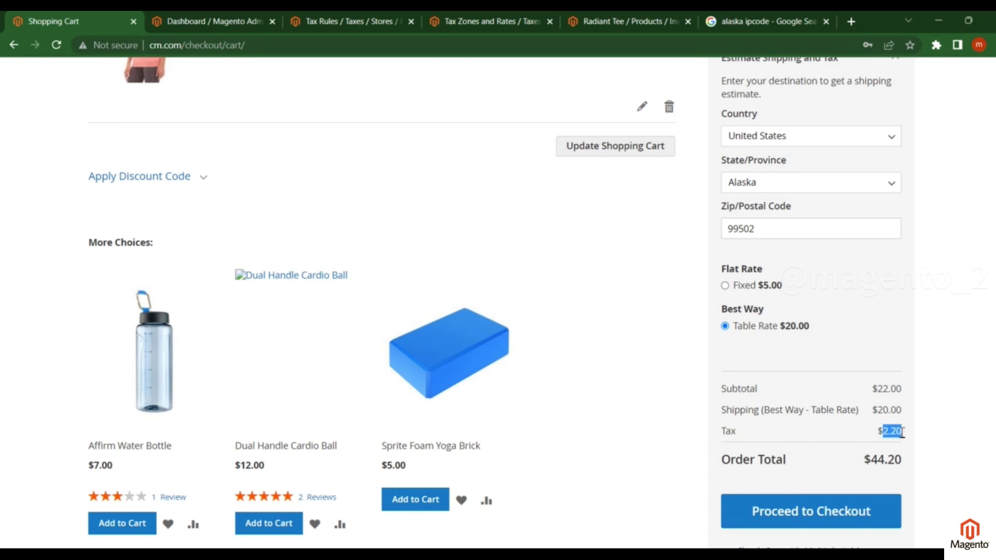
drag(877, 388, 908, 394)
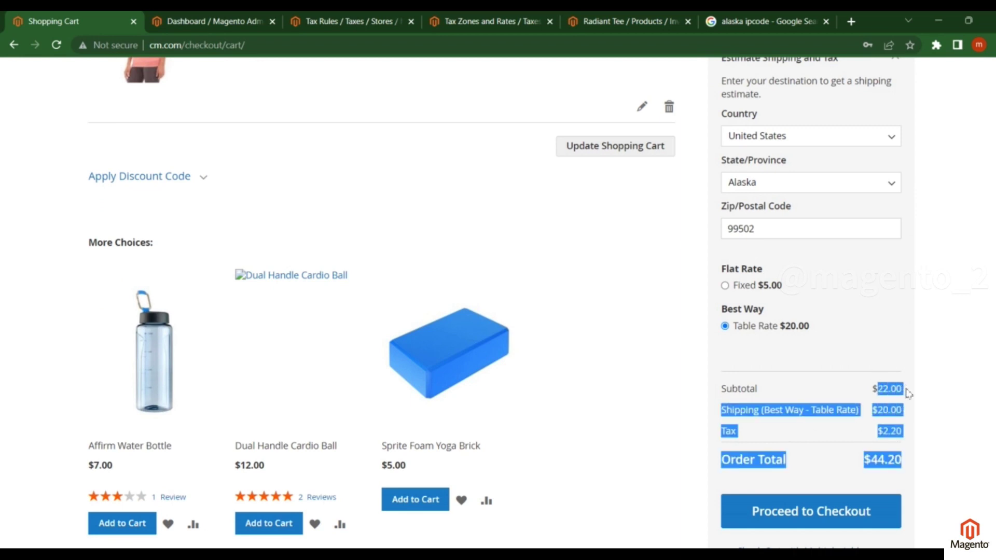
click(861, 379)
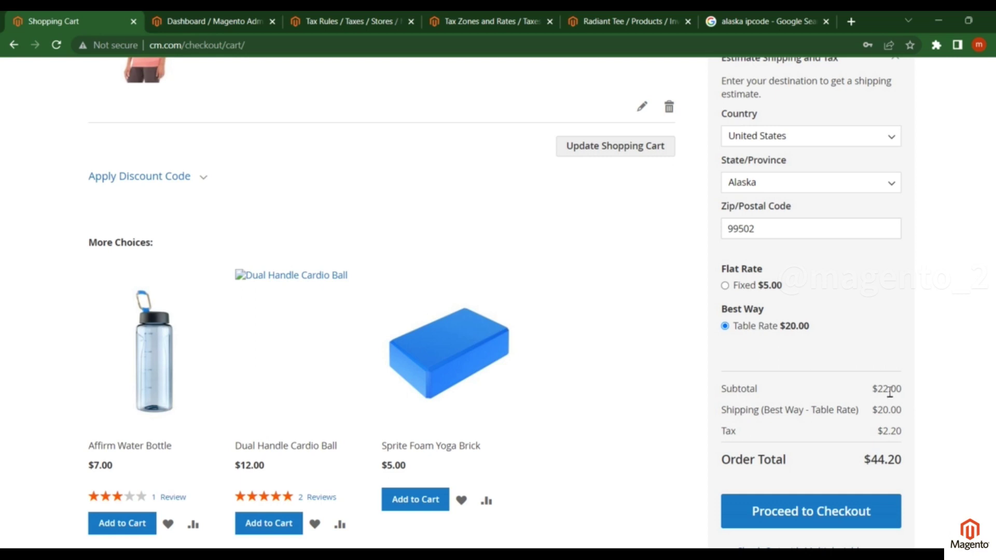
drag(886, 432, 903, 437)
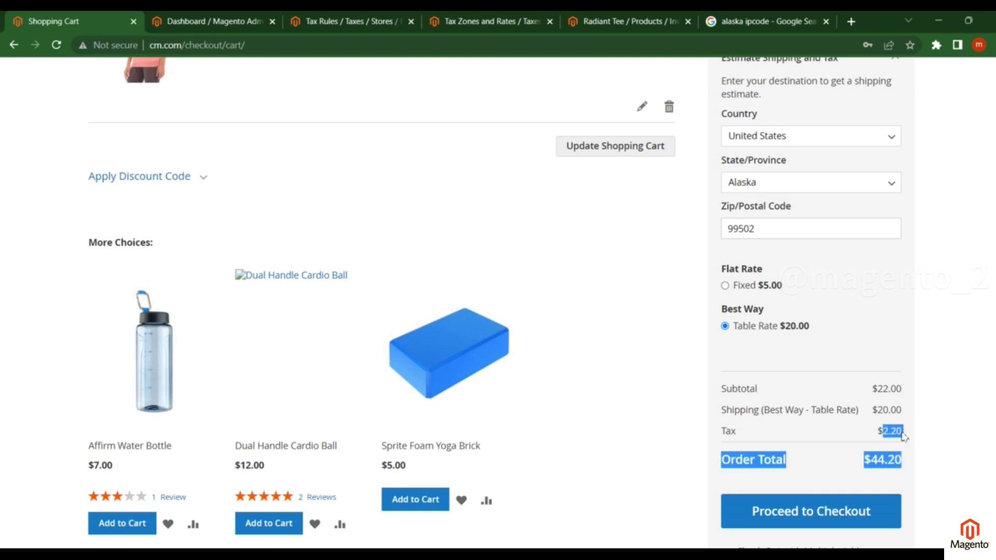
click(895, 427)
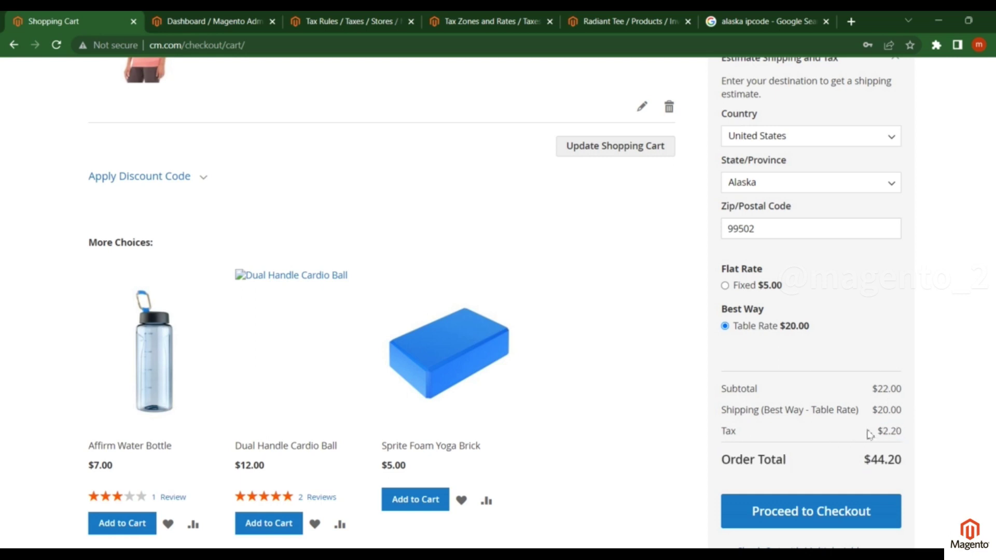
triple_click(901, 431)
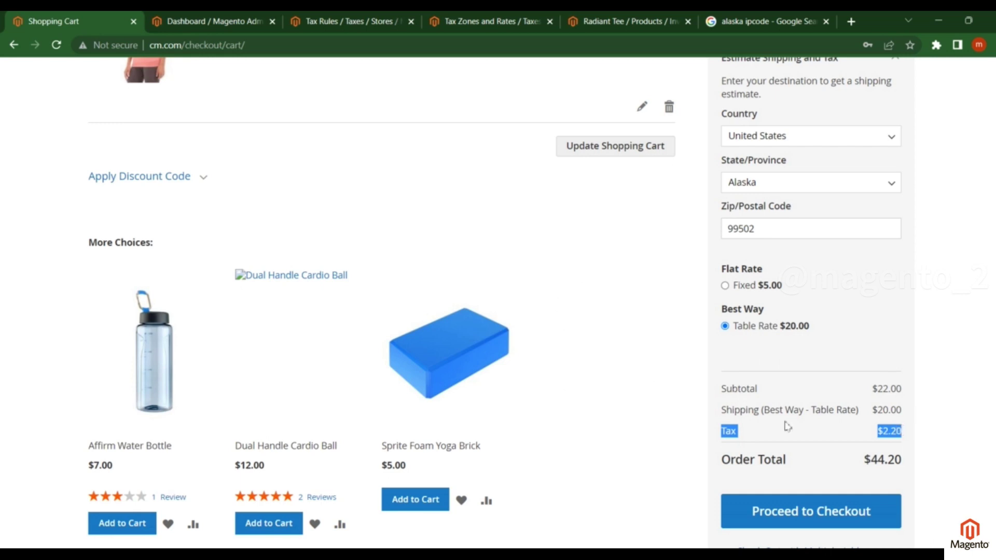
click(683, 355)
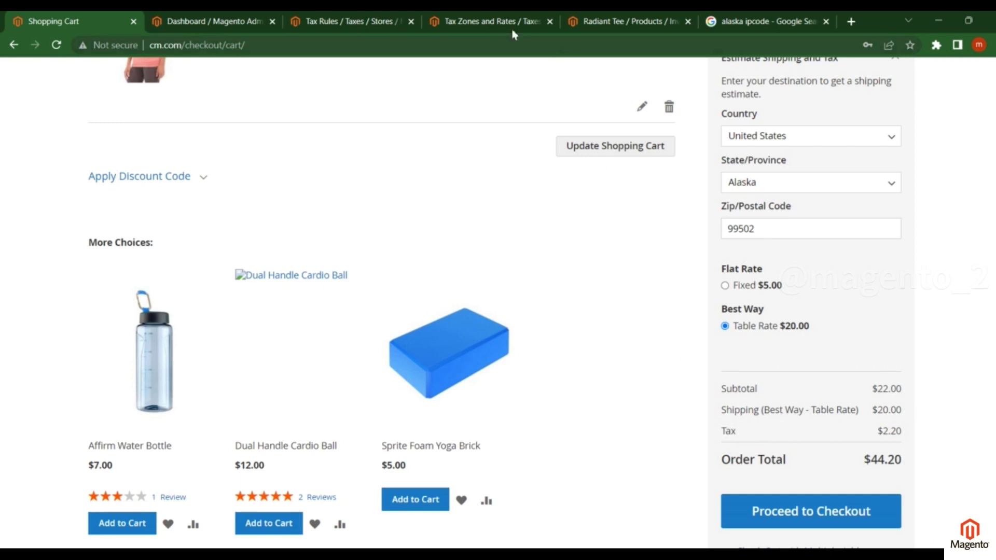
click(492, 21)
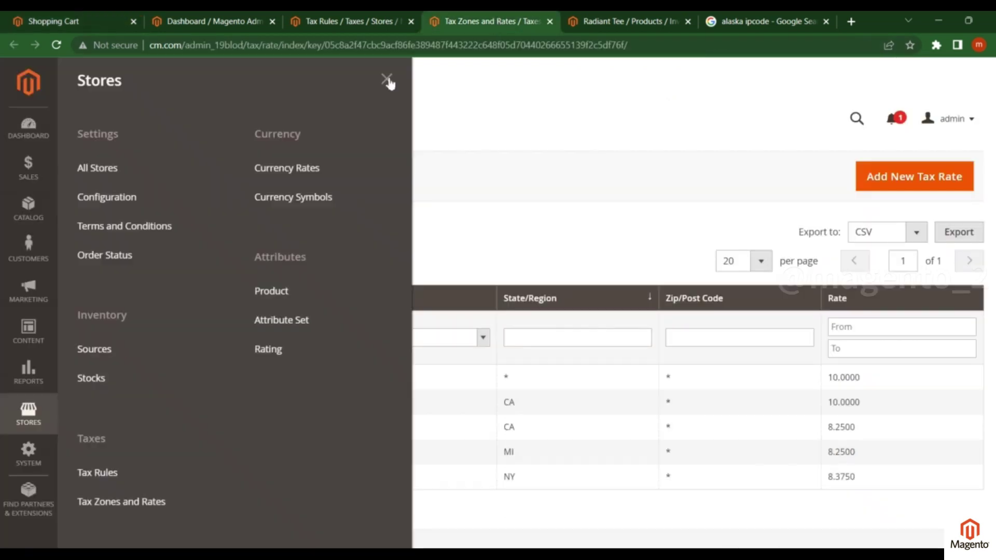
Step: Go to Stores > Configuration, expand Sales and open the Tax section
click(26, 418)
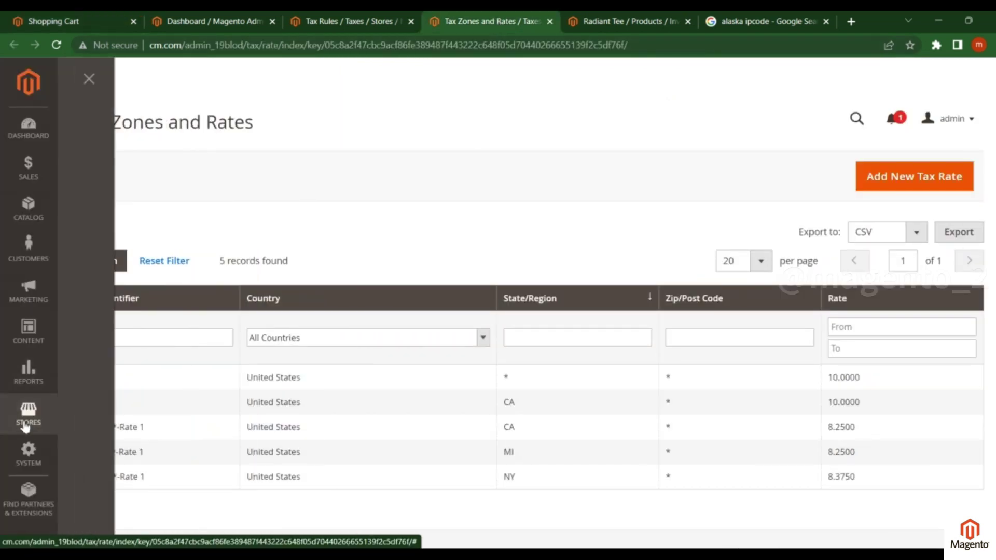
click(26, 417)
click(108, 197)
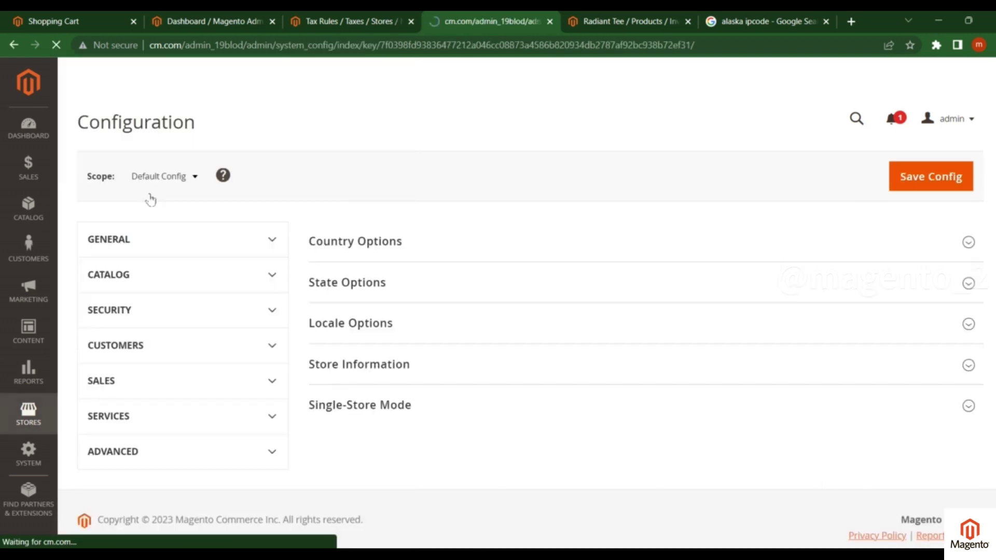
click(107, 353)
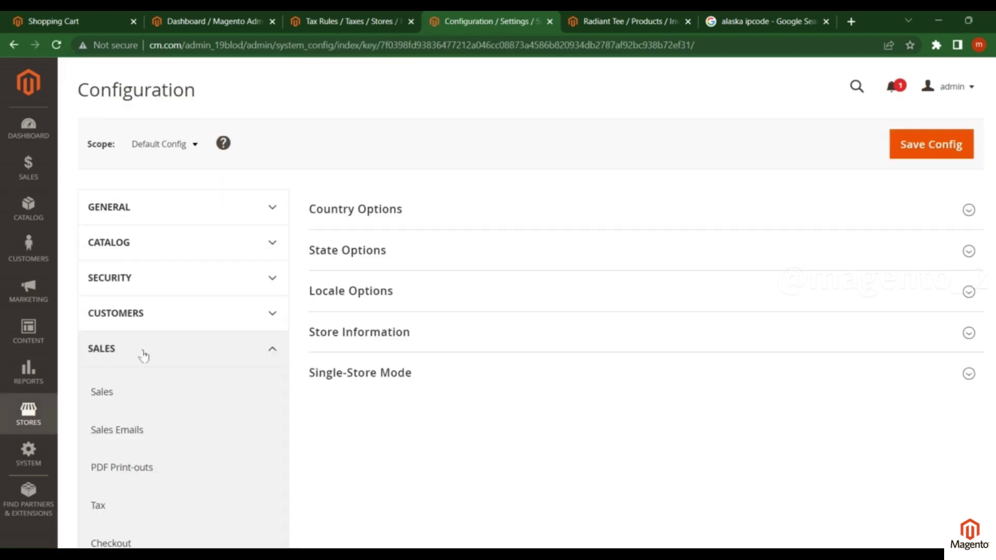
scroll(265, 355, down, 2)
scroll(265, 355, down, 1)
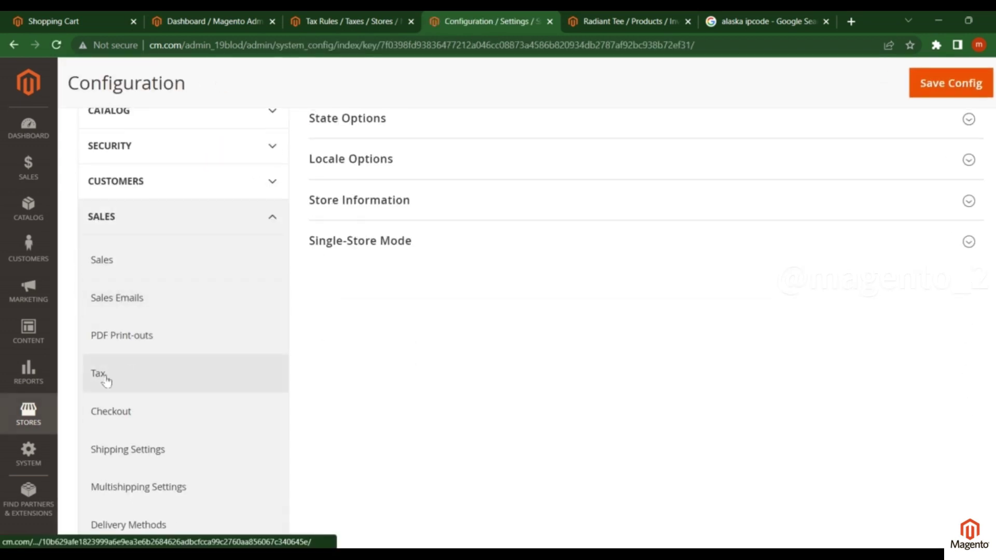
click(123, 374)
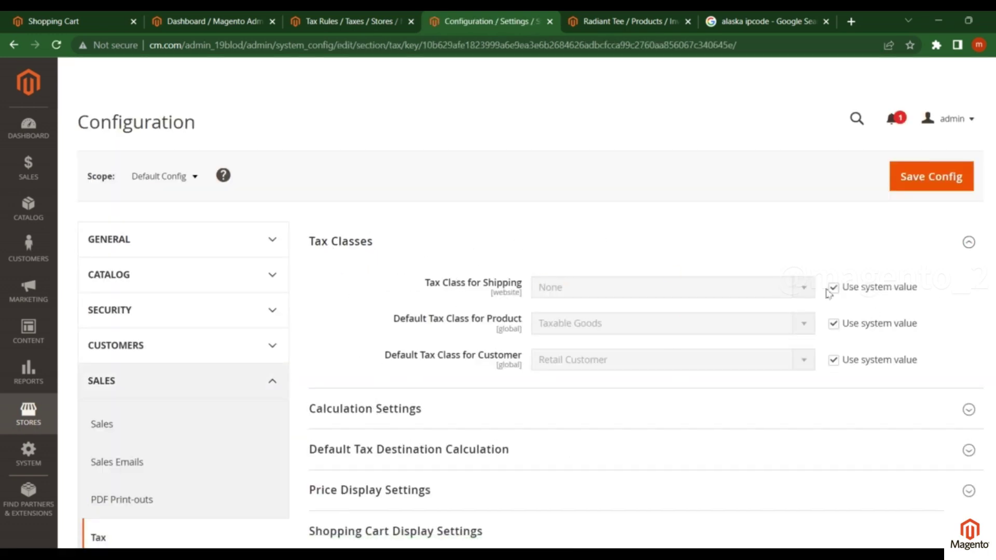
Step: Unlock Default Tax Class for Product, keep Taxable Goods, and check the Radiant Tee's tax class
click(833, 323)
click(601, 328)
click(601, 327)
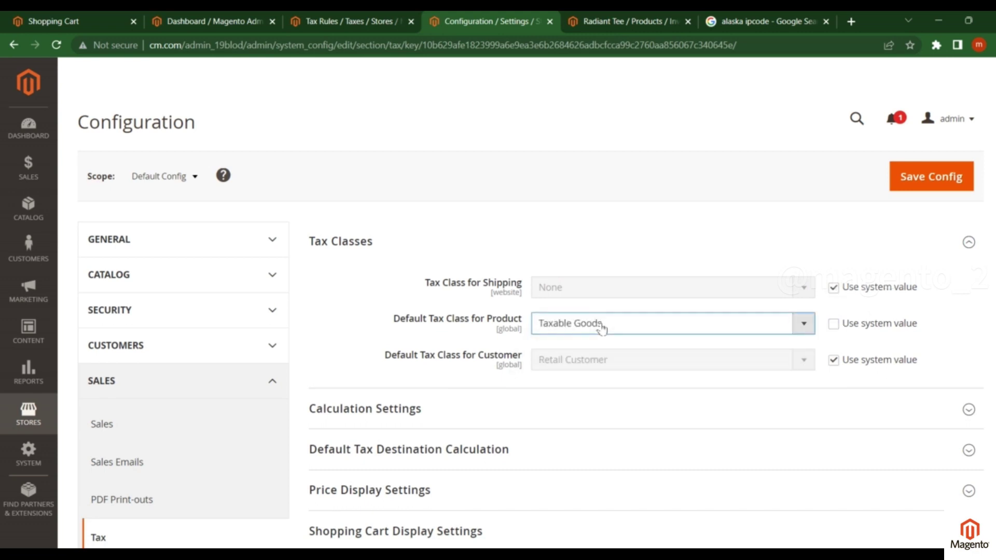
click(630, 21)
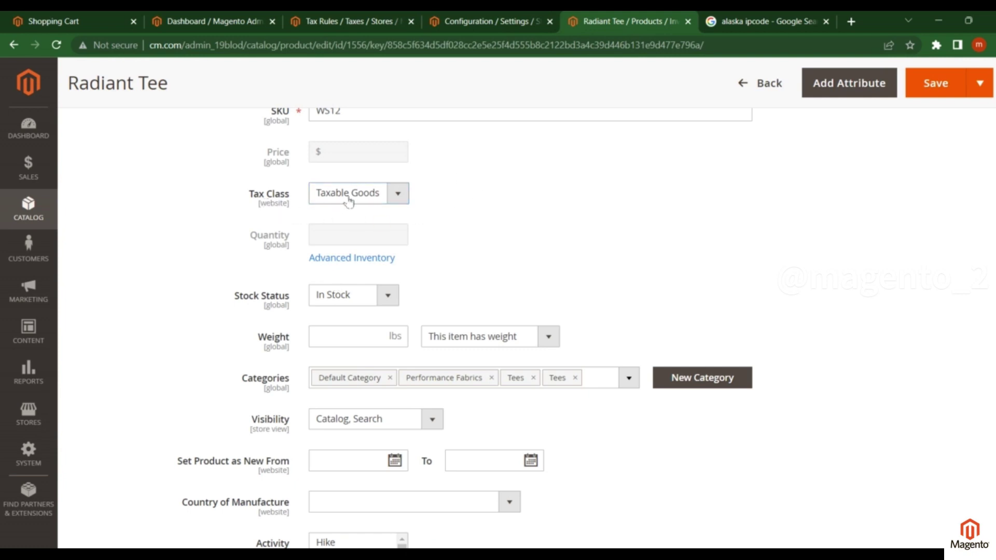
click(488, 22)
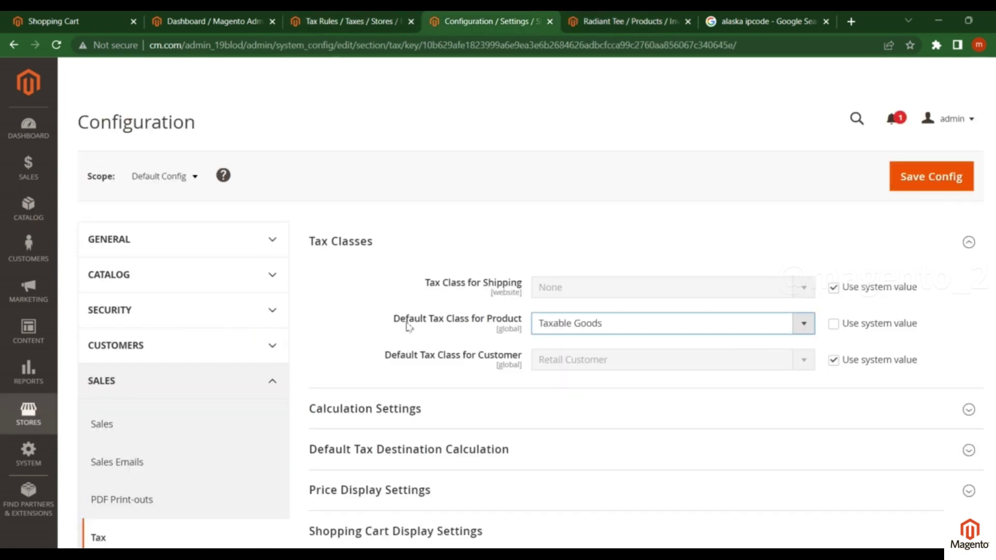
Step: Confirm Taxable Goods as the default product tax class and save the configuration
click(639, 327)
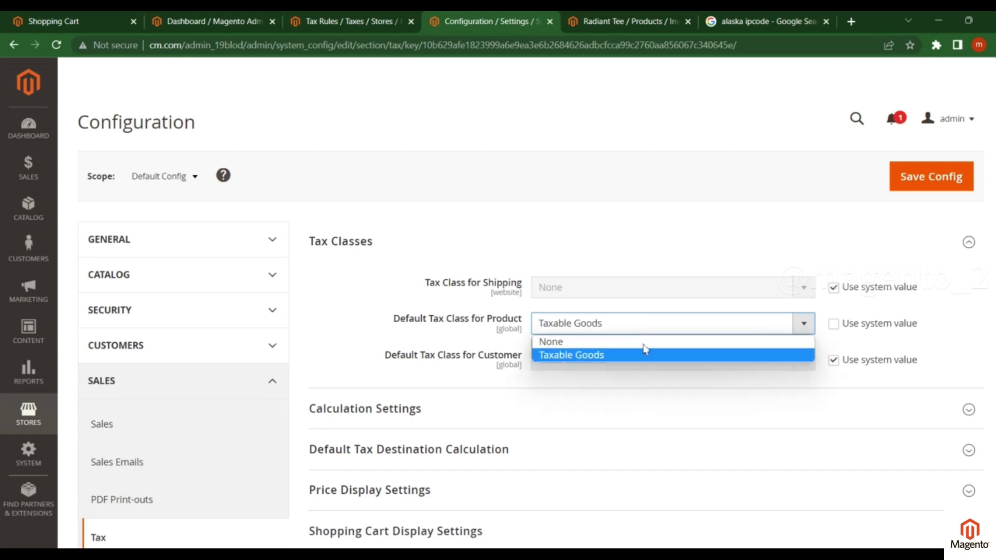
click(584, 357)
scroll(581, 357, down, 1)
click(924, 121)
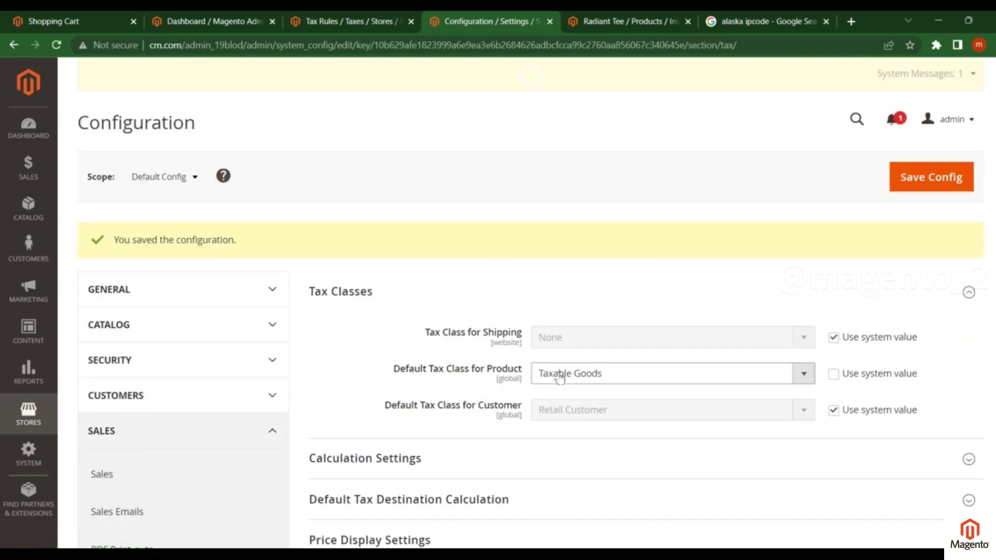
click(570, 374)
click(577, 374)
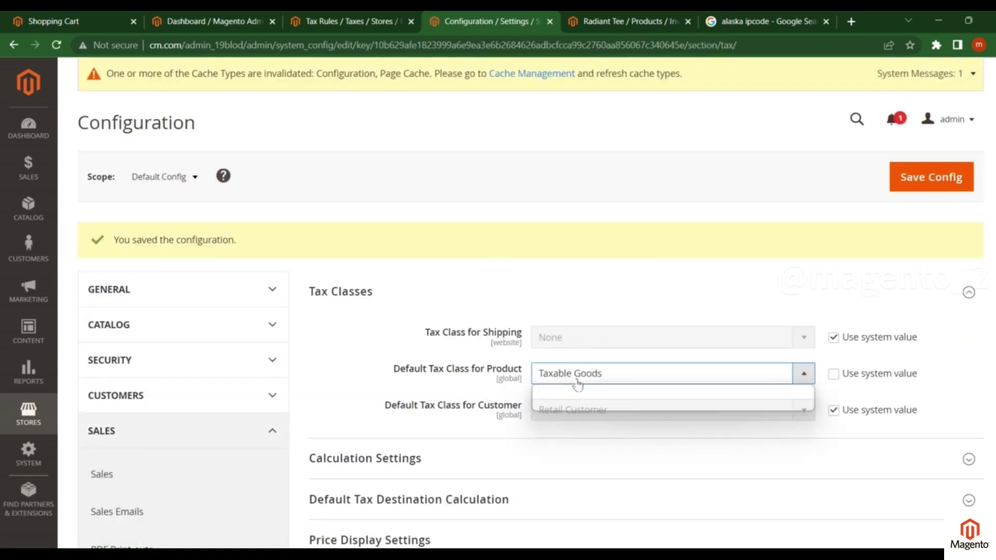
click(578, 459)
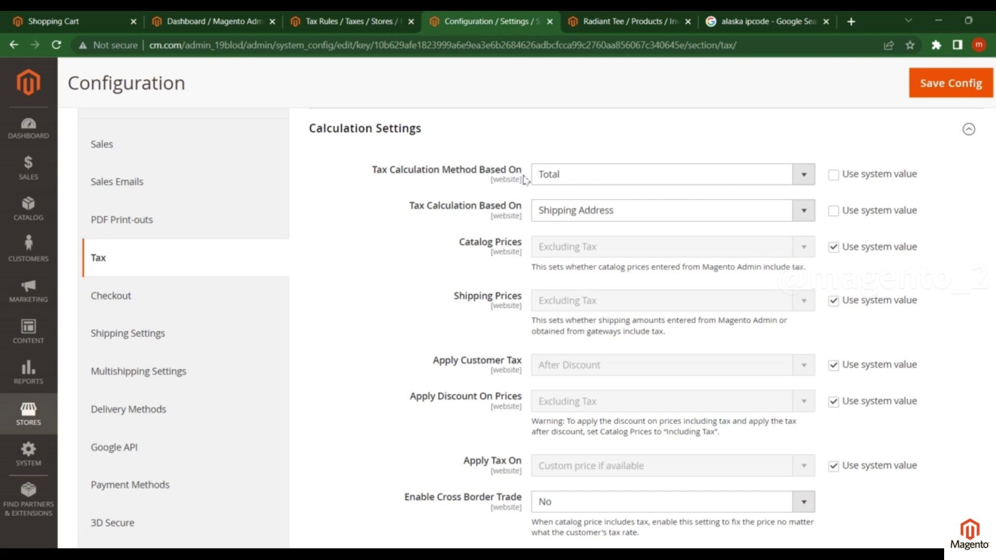
Step: Keep Tax Calculation Method on Total and Tax Calculation Based On Shipping Address
scroll(373, 312, up, 1)
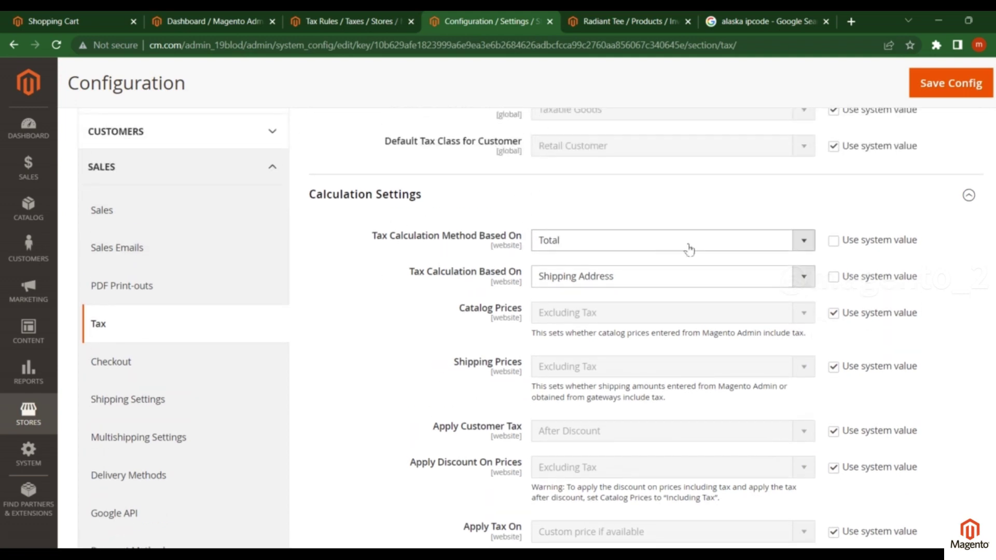
click(756, 243)
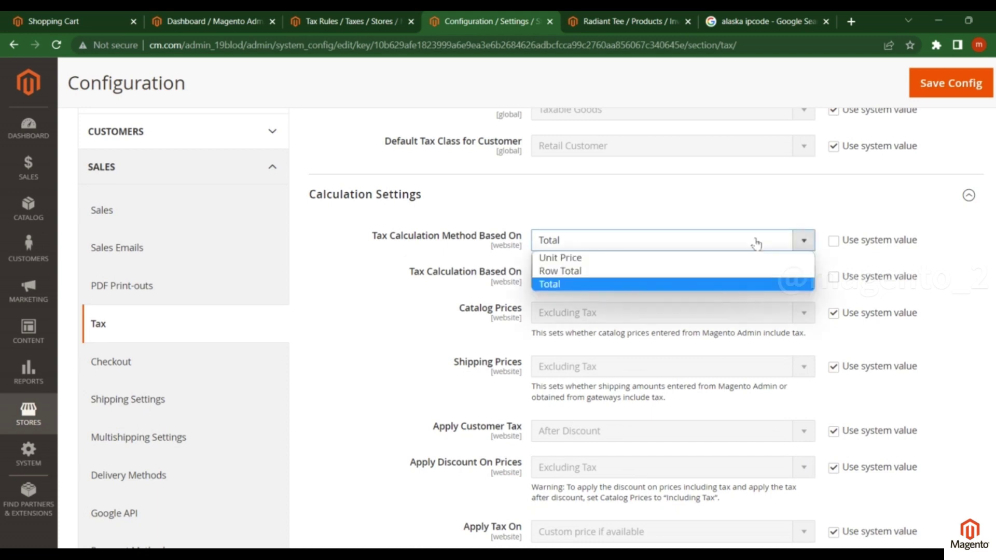
click(545, 282)
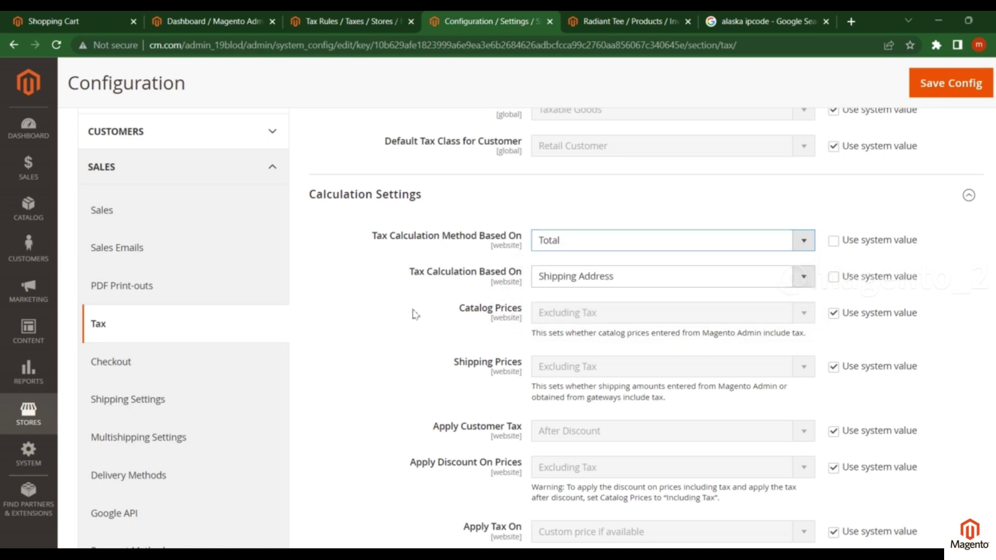
click(599, 283)
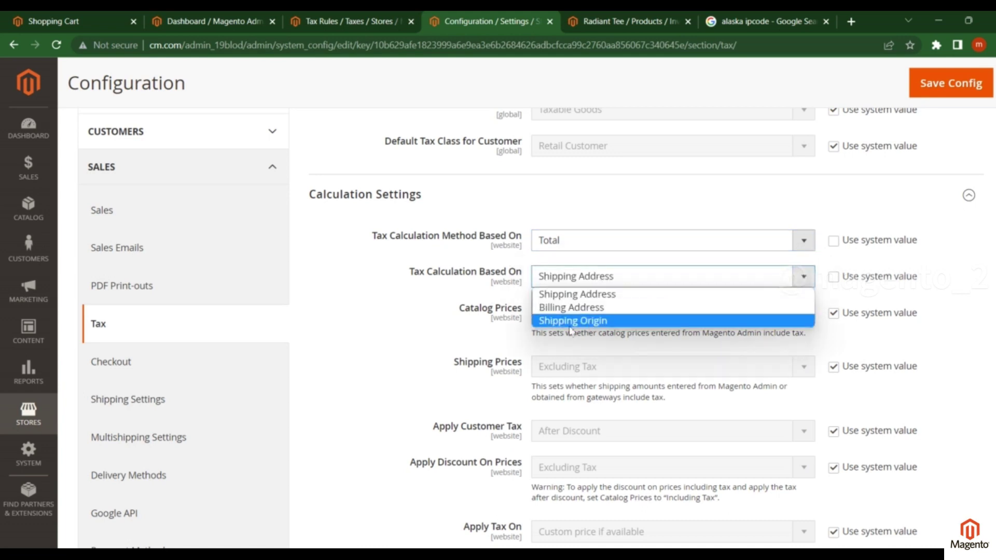
click(445, 314)
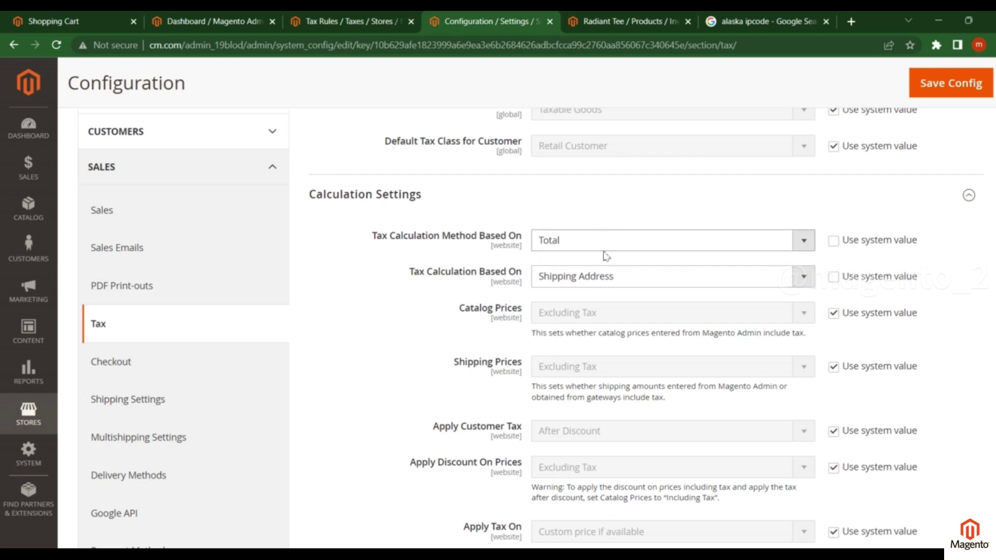
click(568, 242)
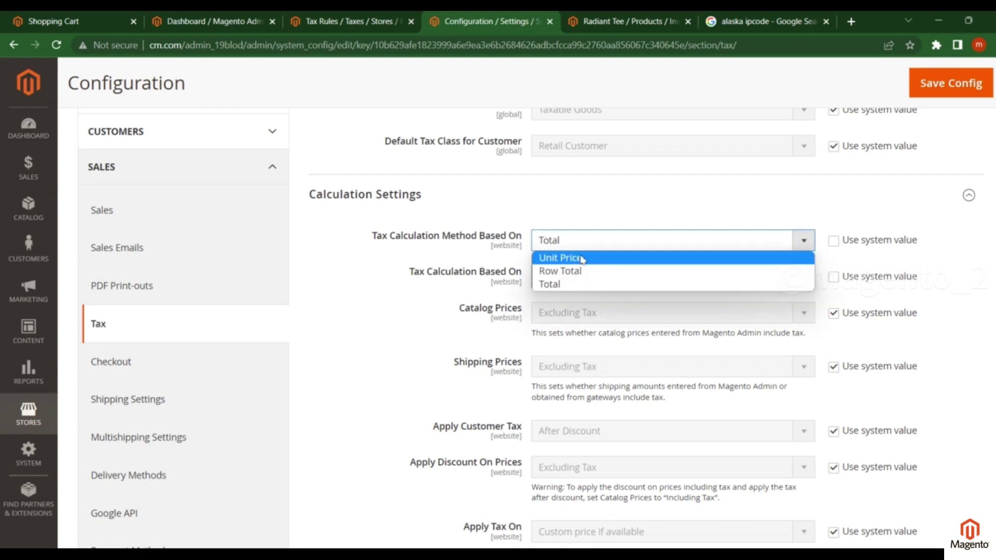
click(565, 289)
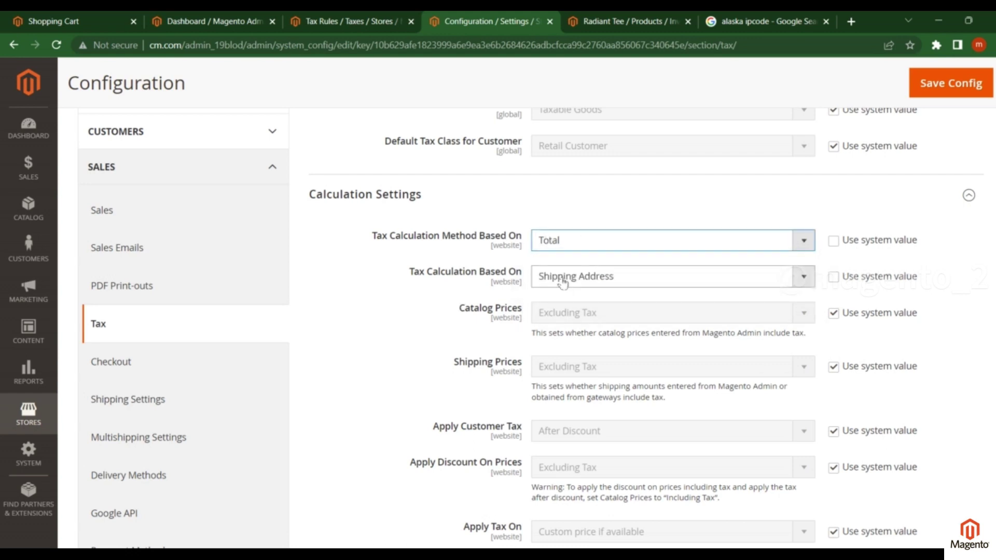
click(651, 276)
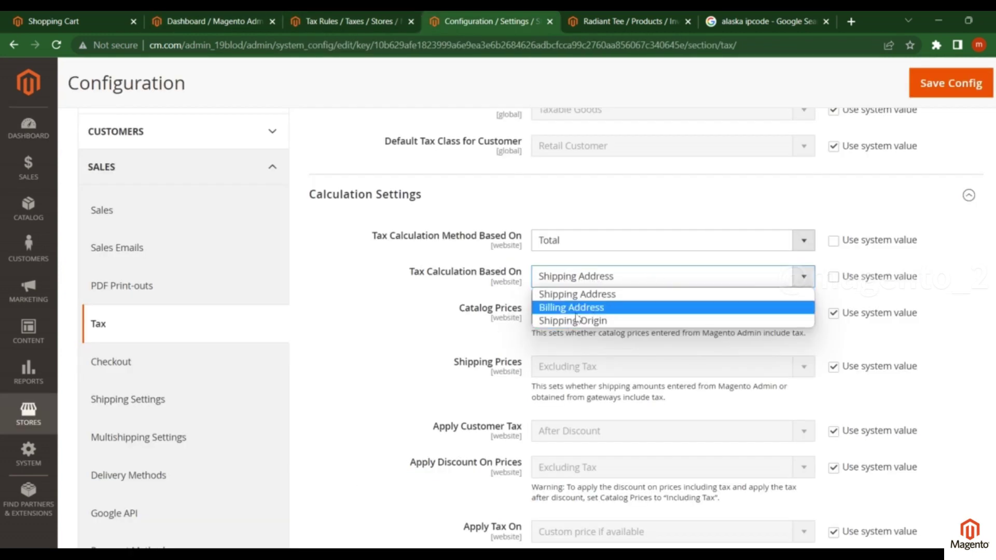
click(442, 340)
scroll(591, 307, down, 2)
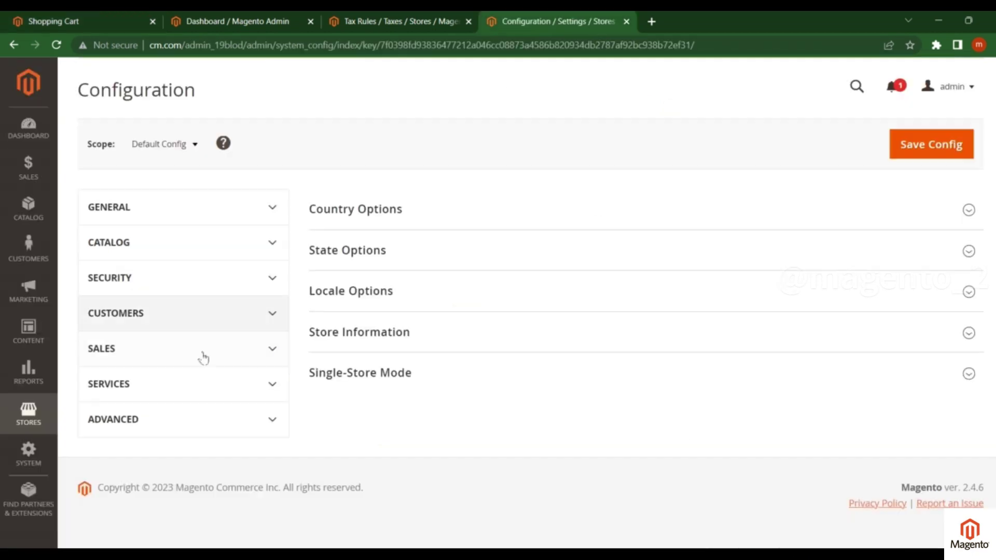
Step: Reopen Sales > Tax configuration and expand Tax Classes and Calculation Settings to review them
click(197, 348)
scroll(151, 318, down, 4)
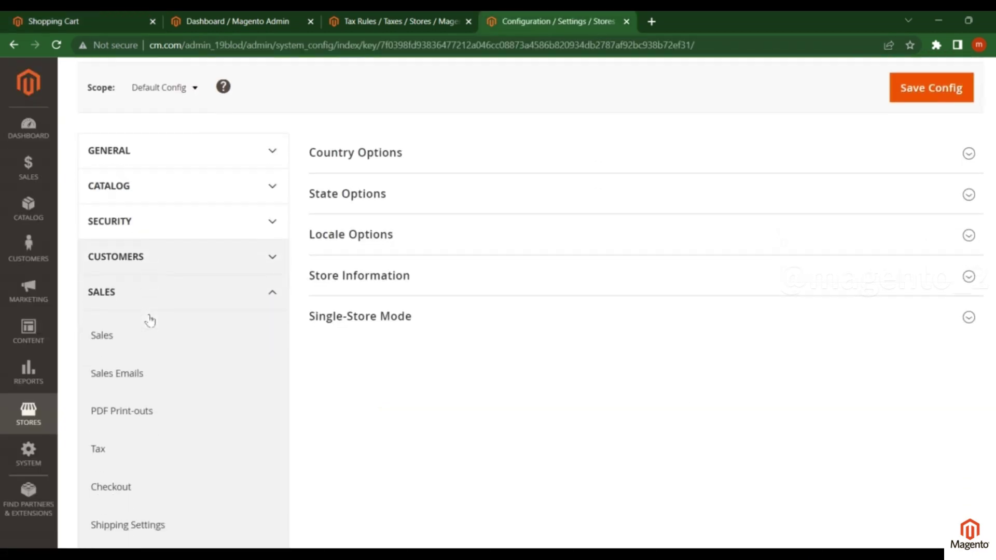
click(98, 307)
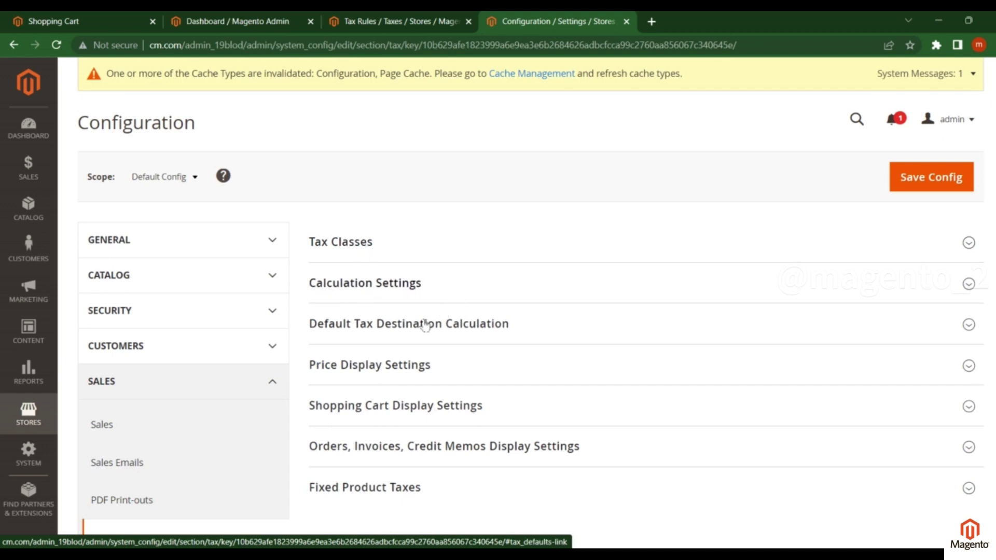
click(412, 239)
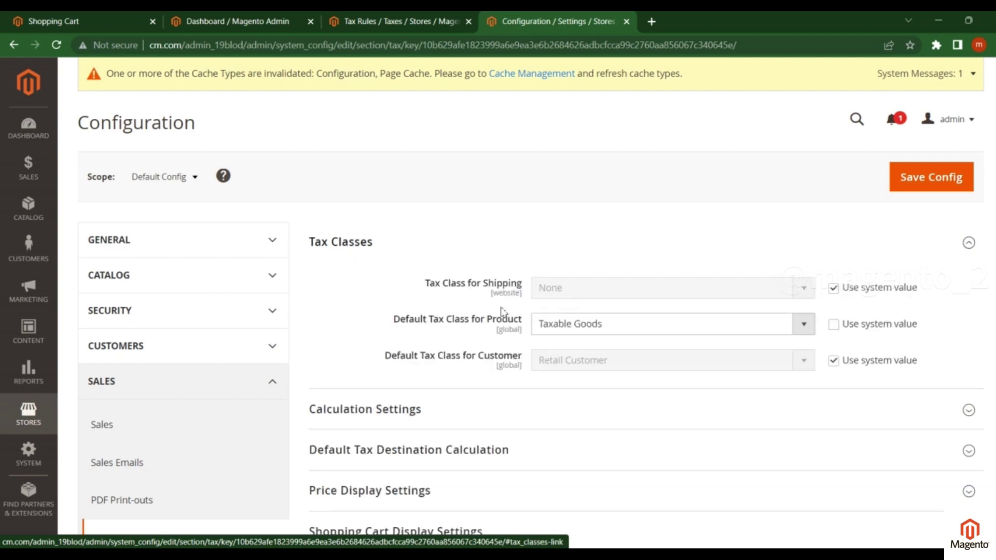
click(369, 409)
scroll(461, 317, down, 4)
scroll(461, 317, down, 1)
scroll(461, 317, up, 3)
scroll(462, 318, down, 7)
scroll(463, 317, down, 1)
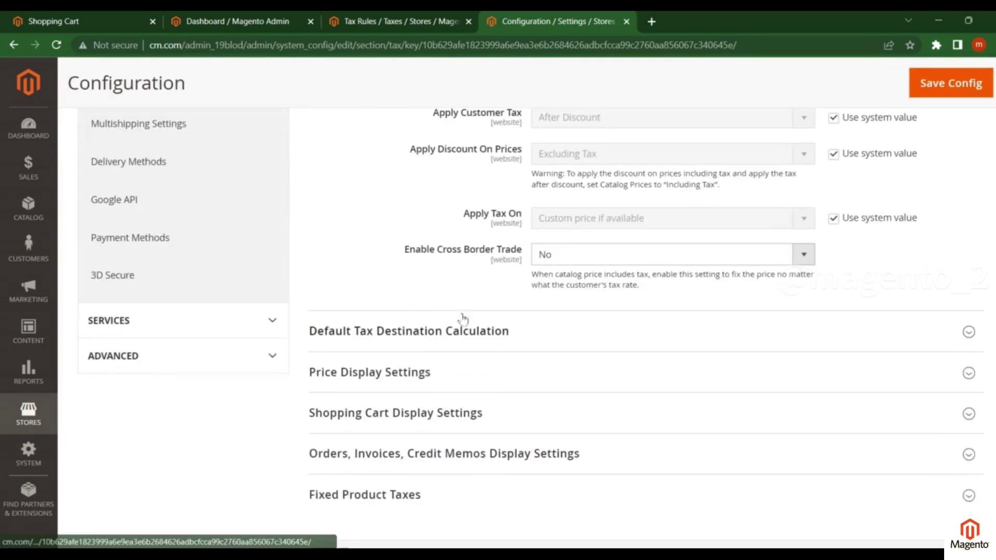